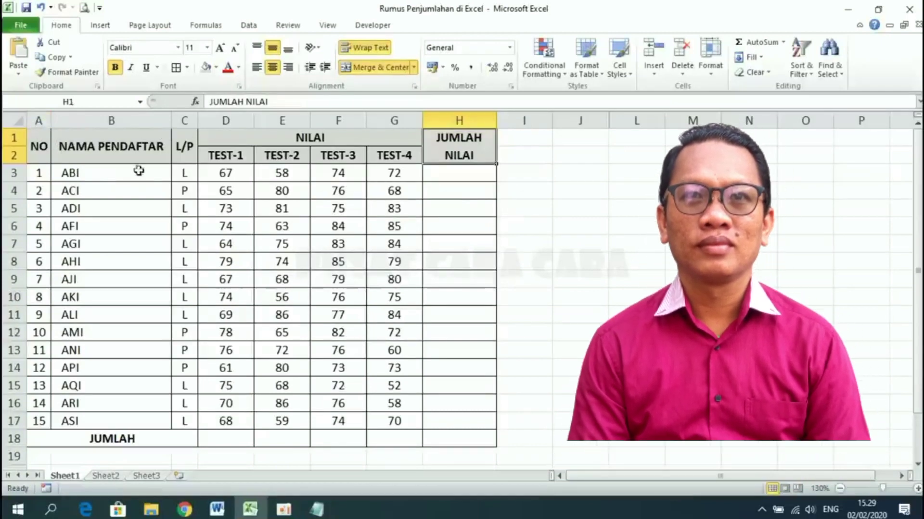
# Highlight the registrant data B3:G17, then the four test scores in row 3
pyautogui.moveTo(86, 172); pyautogui.dragTo(408, 422)
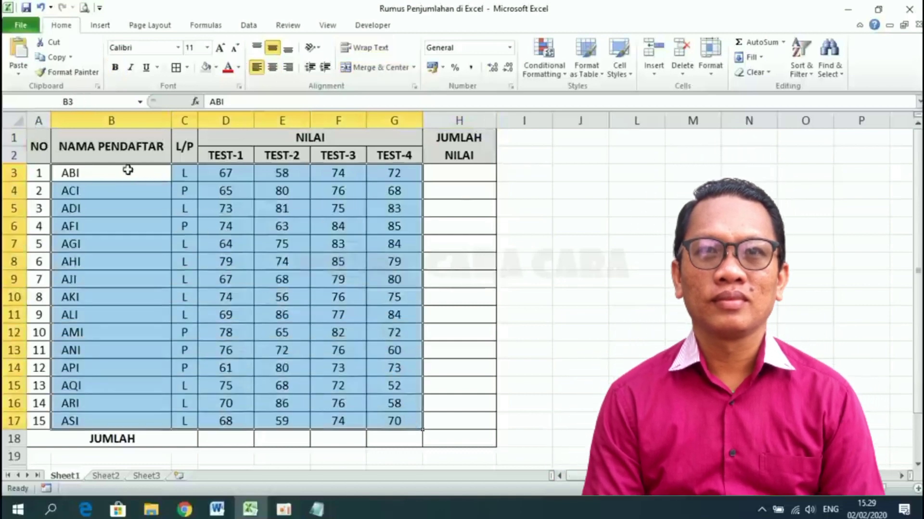
pyautogui.click(128, 172)
pyautogui.click(212, 173)
pyautogui.moveTo(212, 173); pyautogui.dragTo(392, 174)
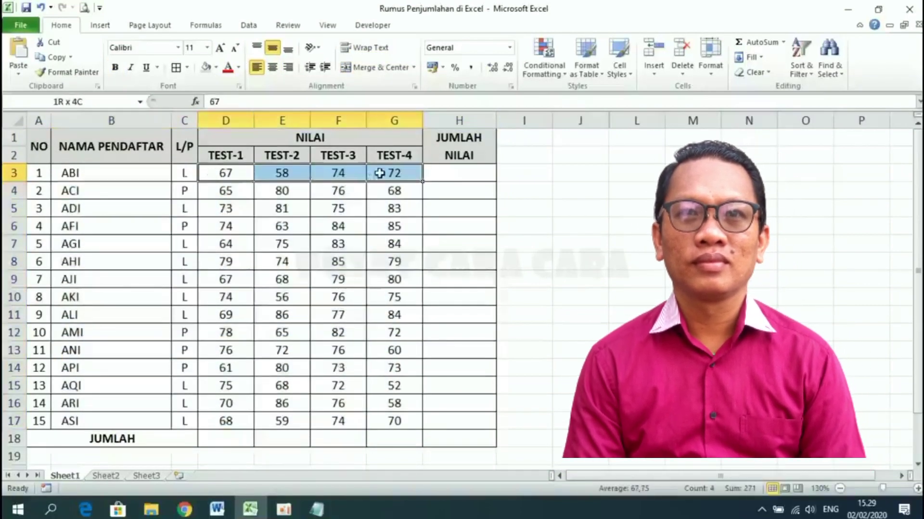
pyautogui.click(458, 170)
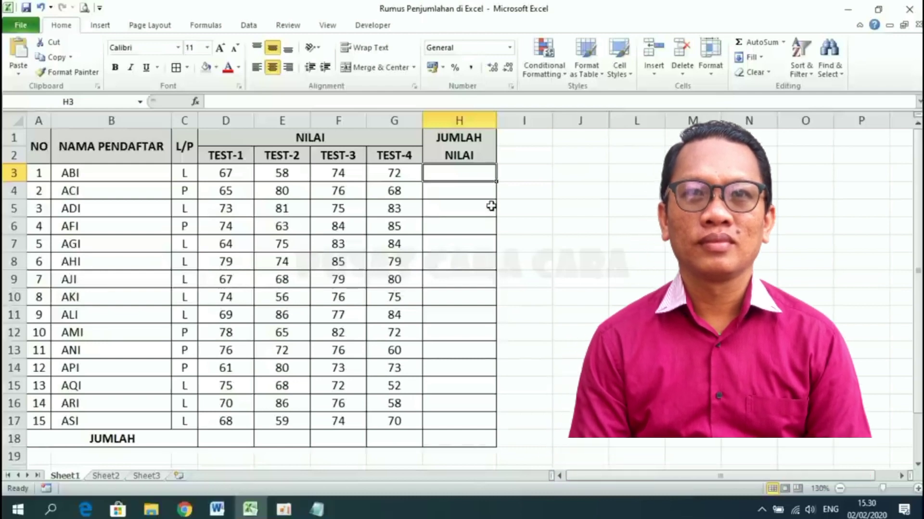
# Review the example formula note in K3, then begin an = formula in H3
pyautogui.click(652, 169)
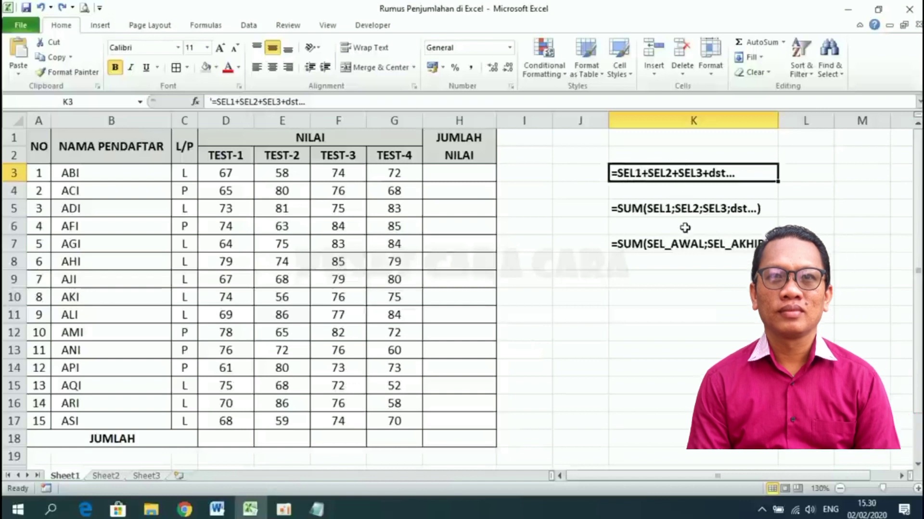
pyautogui.click(457, 172)
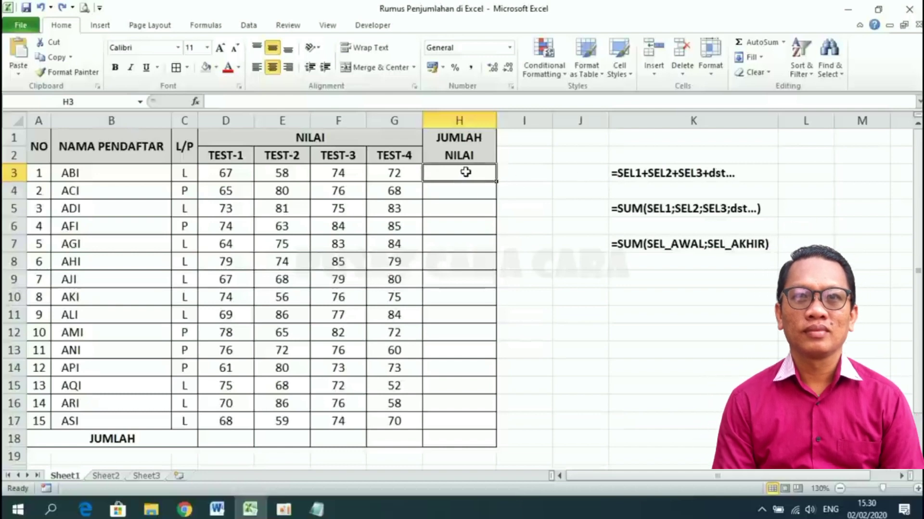
pyautogui.write('=')
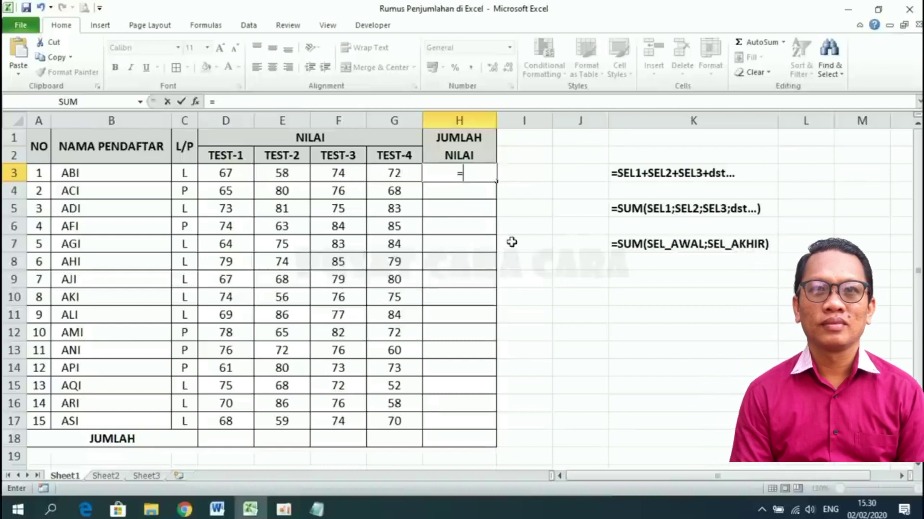
# Complete H3 as =D3+E3+F3+G3, giving the first registrant a total of 271
pyautogui.write('D3')
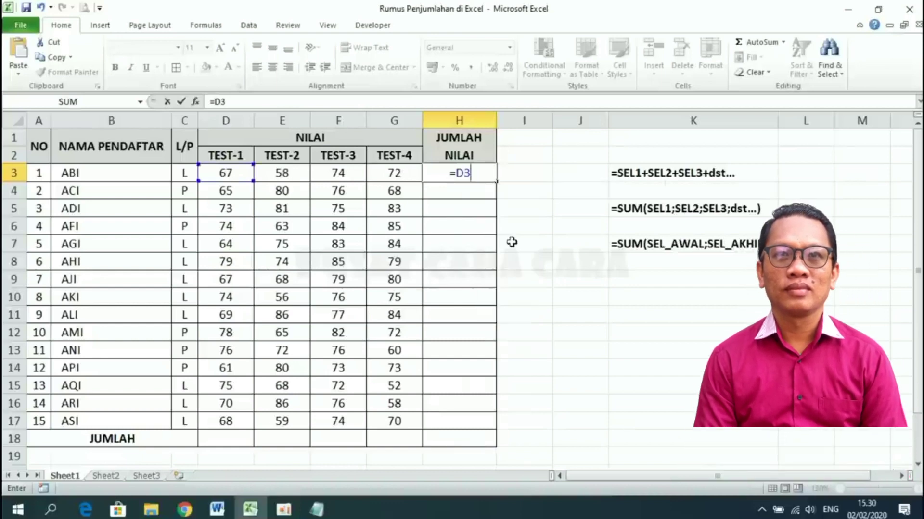
pyautogui.write('+E3')
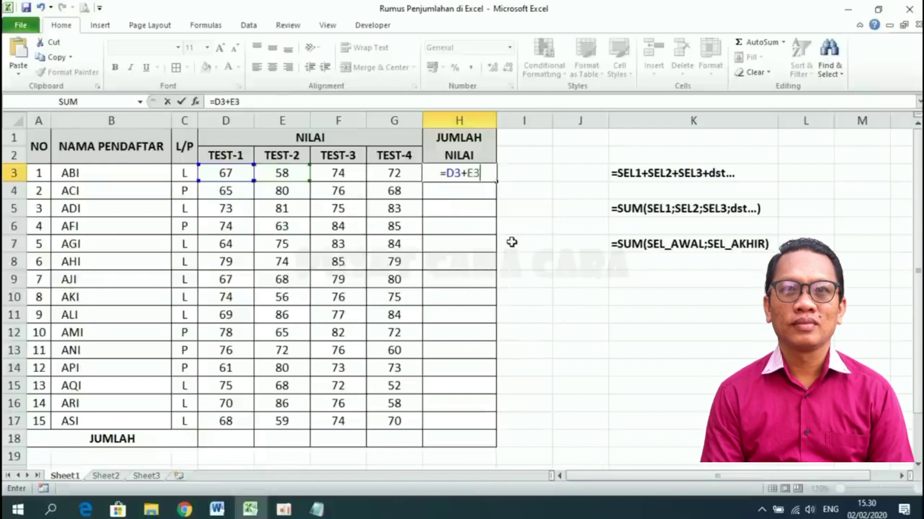
pyautogui.write('+F3')
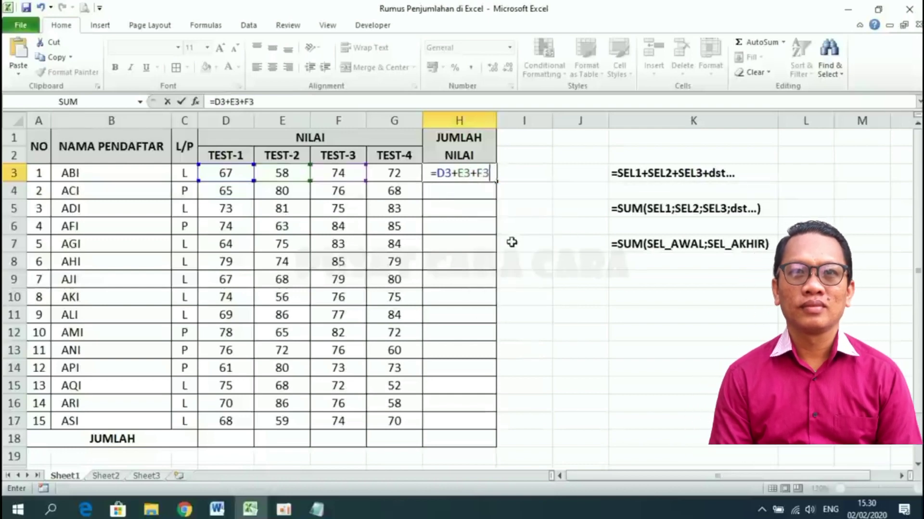
pyautogui.write('+G')
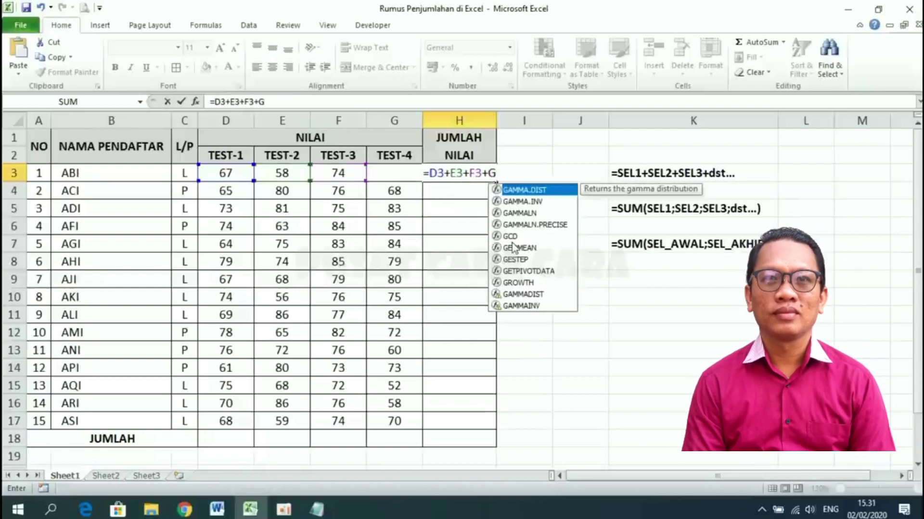
pyautogui.write('3')
pyautogui.press('Return')
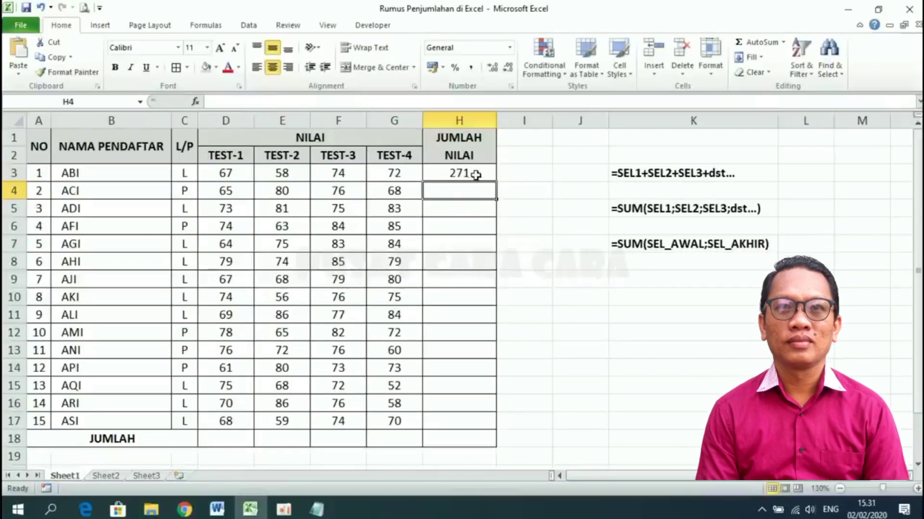
pyautogui.click(476, 175)
# Rebuild H3's addition formula by picking F3 and typing G3, keeping =D3+E3+F3+G3
pyautogui.doubleClick(476, 174)
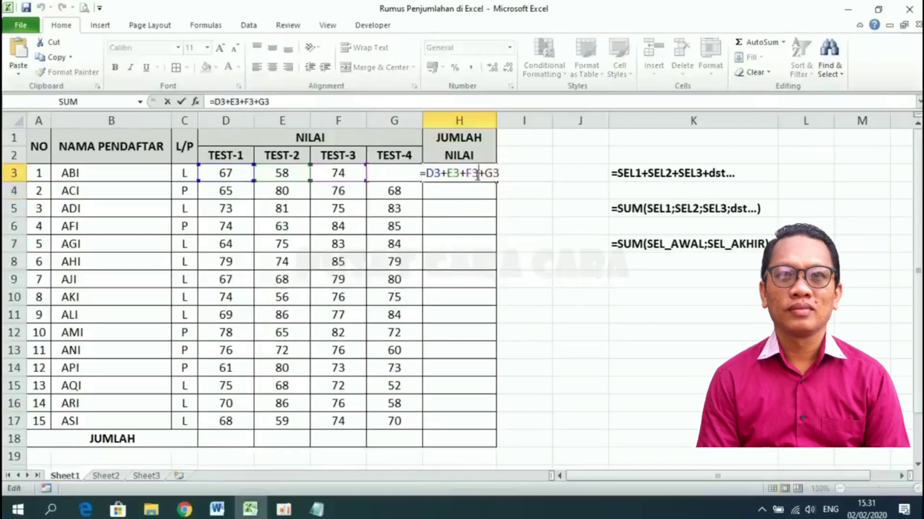
pyautogui.press('BackSpace')
pyautogui.press('BackSpace')
pyautogui.press('BackSpace')
pyautogui.press('BackSpace')
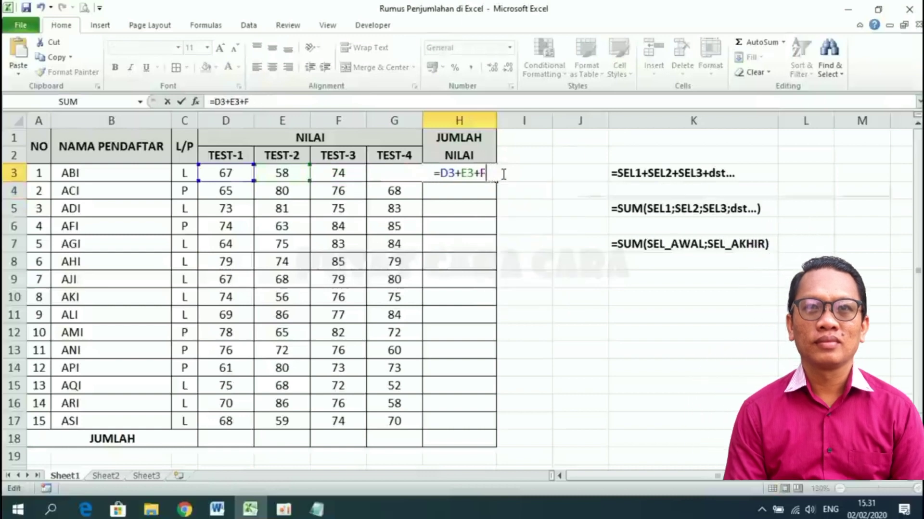
pyautogui.press('BackSpace')
pyautogui.press('BackSpace')
pyautogui.press('BackSpace')
pyautogui.press('BackSpace')
pyautogui.press('BackSpace')
pyautogui.press('BackSpace')
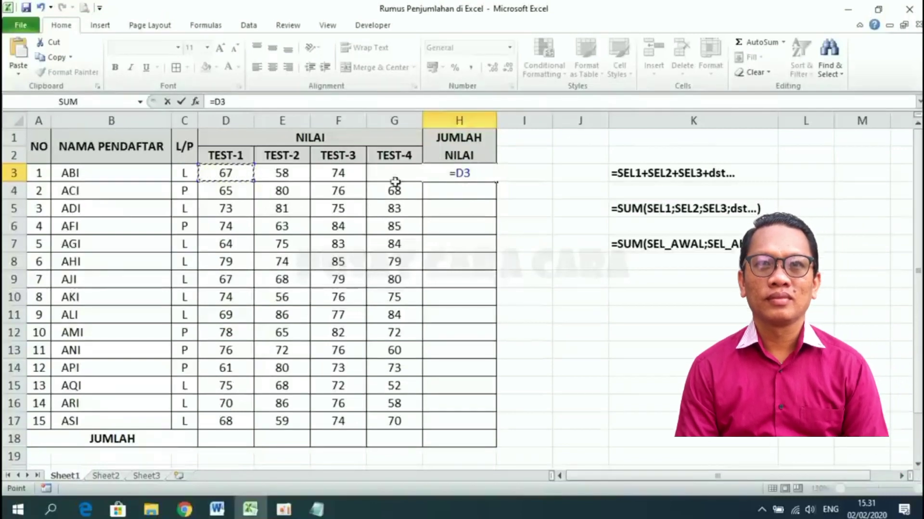
pyautogui.write('+')
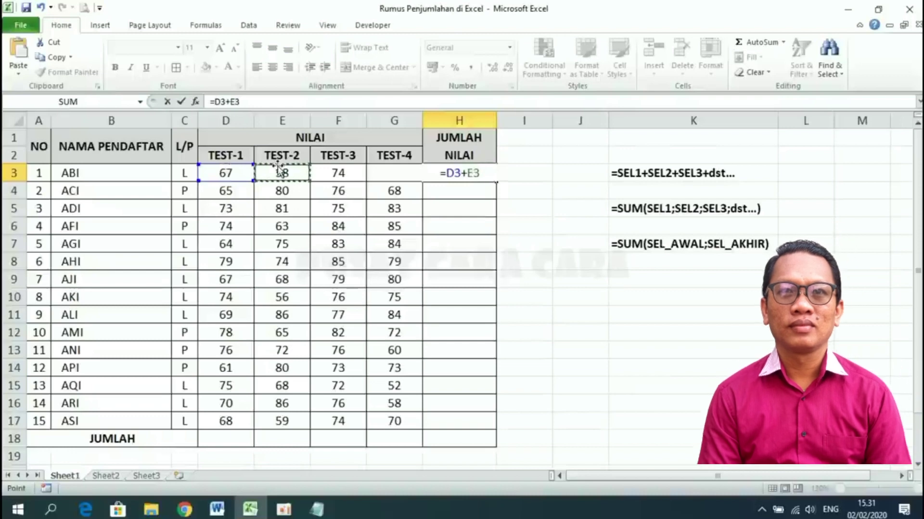
pyautogui.write('+')
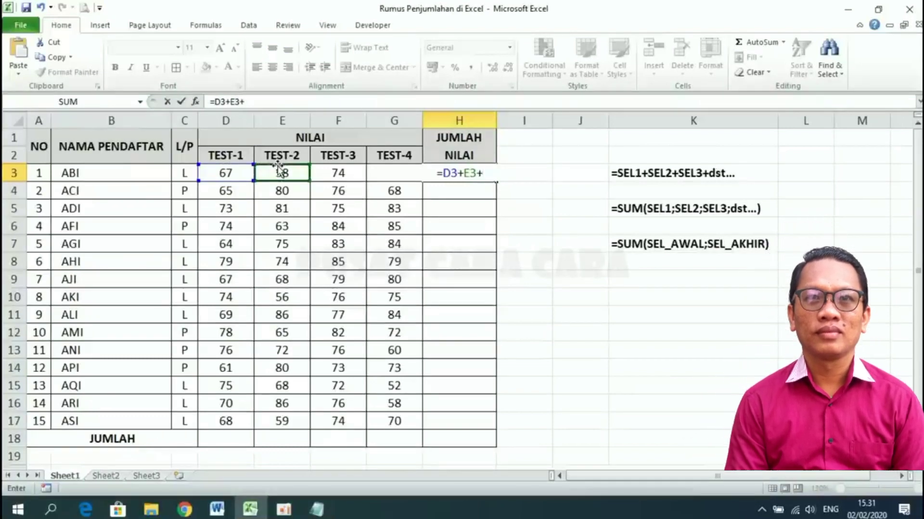
pyautogui.click(337, 174)
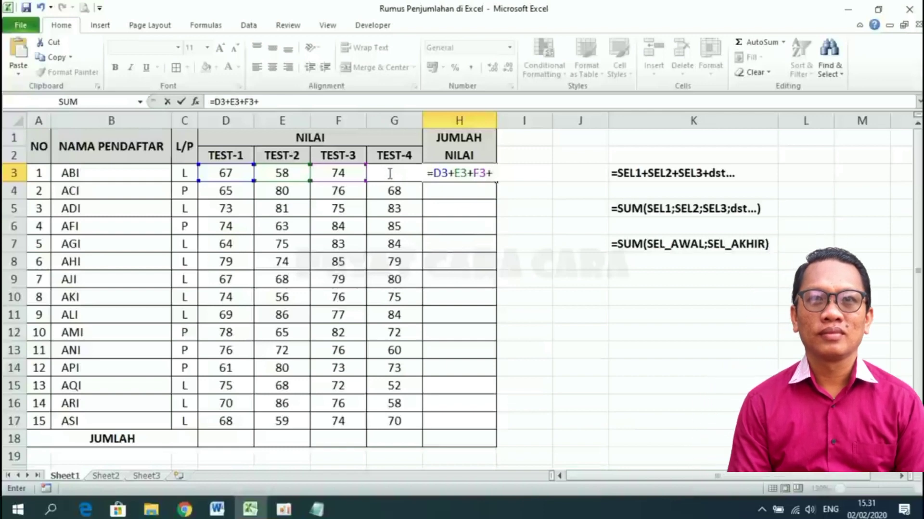
pyautogui.press('F2')
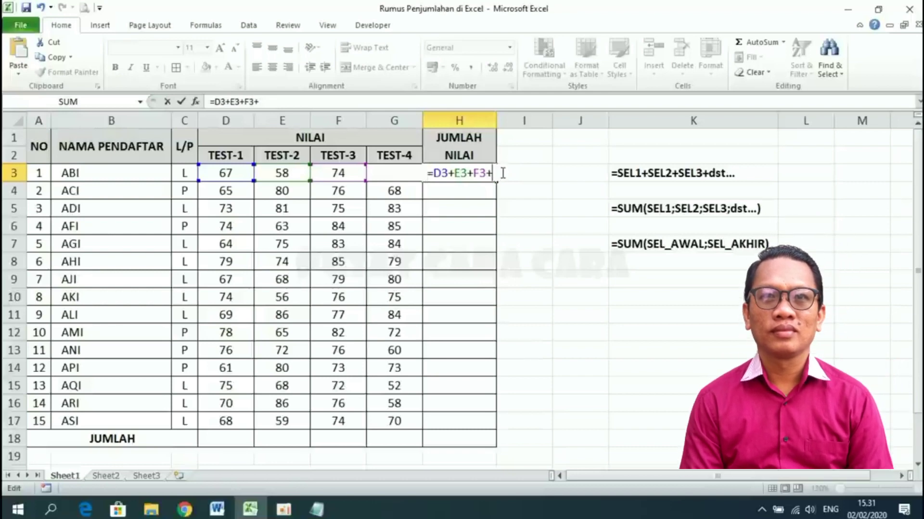
pyautogui.write('G3')
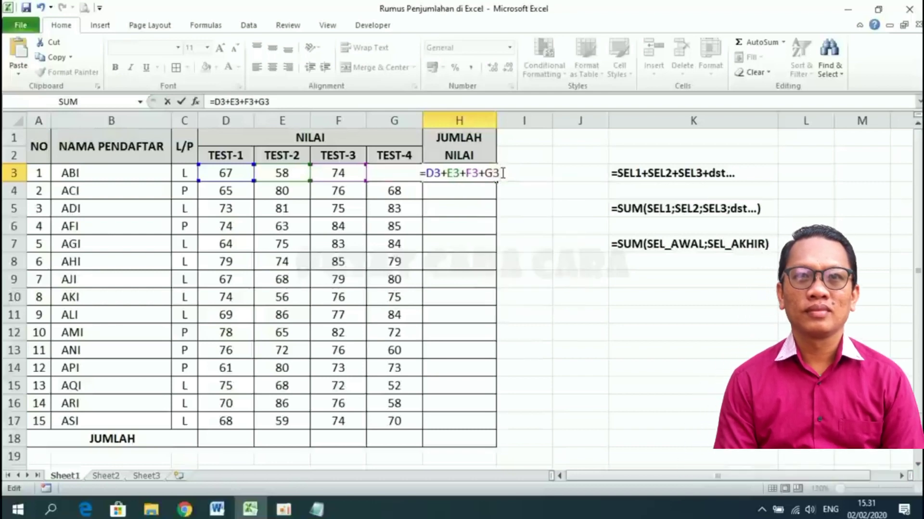
pyautogui.press('Return')
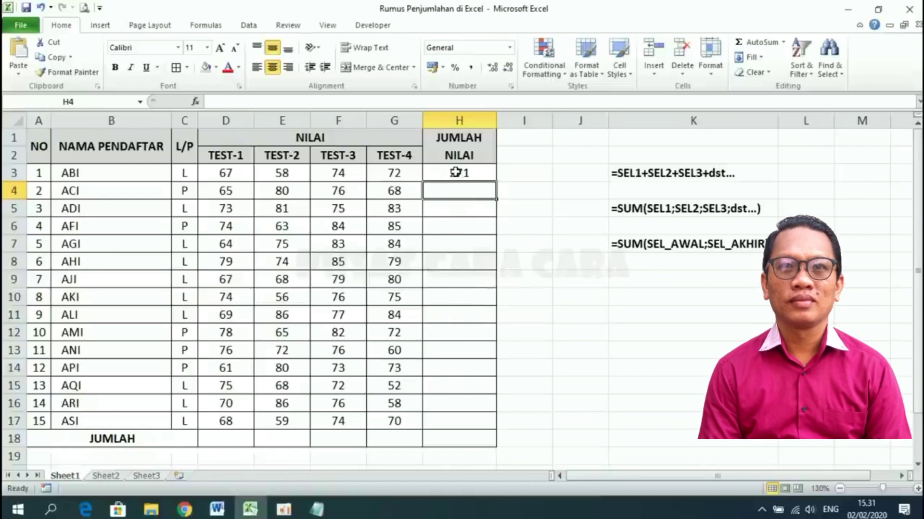
pyautogui.click(457, 173)
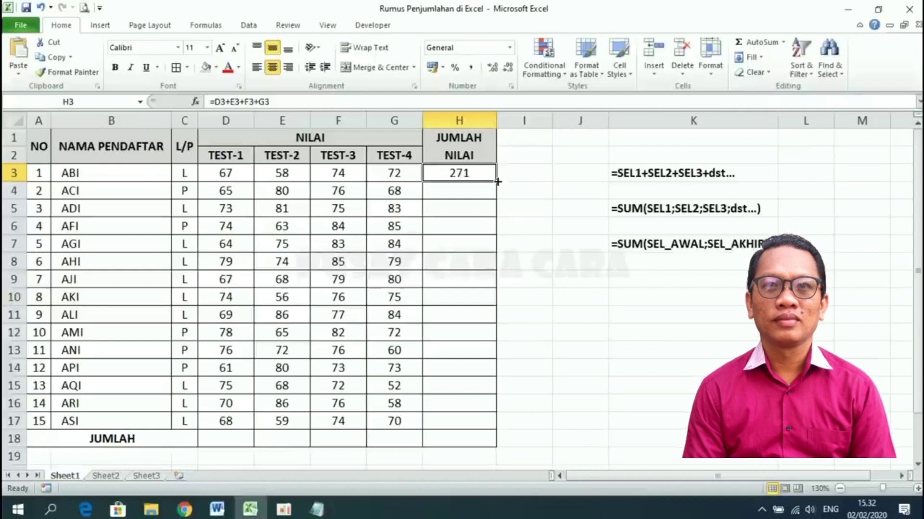
# Fill H3's formula down to H17, check H17, then clear the totals in H3:H17
pyautogui.moveTo(497, 181); pyautogui.dragTo(485, 425)
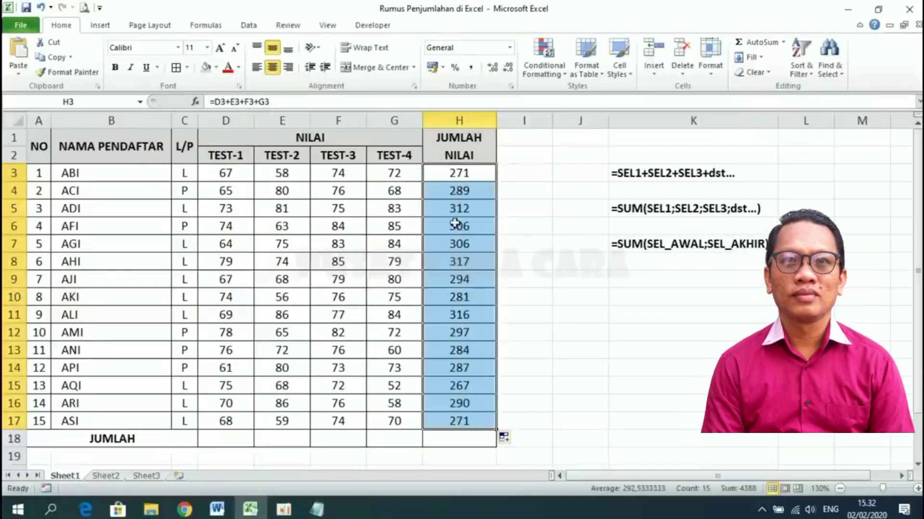
pyautogui.click(461, 418)
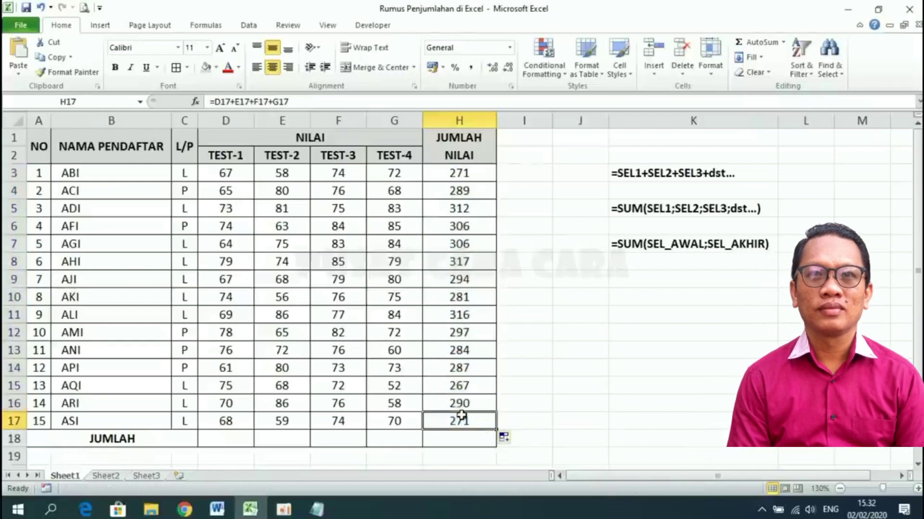
pyautogui.click(461, 171)
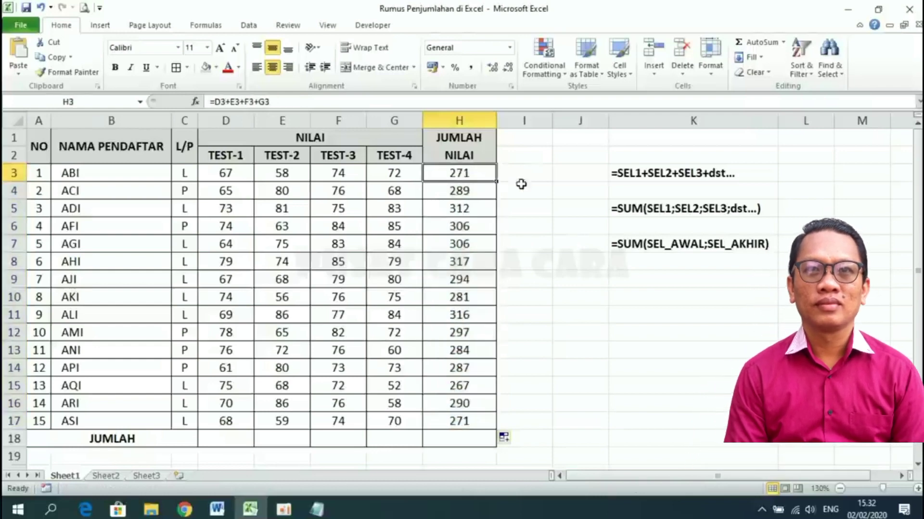
pyautogui.keyDown('shift'); pyautogui.click(460, 422); pyautogui.keyUp('shift')
pyautogui.press('Delete')
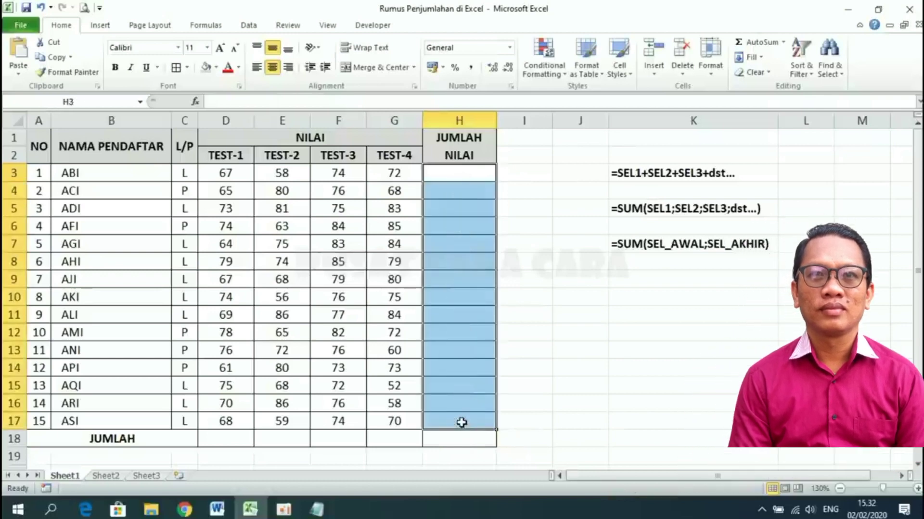
# Look at the SUM note in K5 and start =SUM( in H3
pyautogui.click(536, 224)
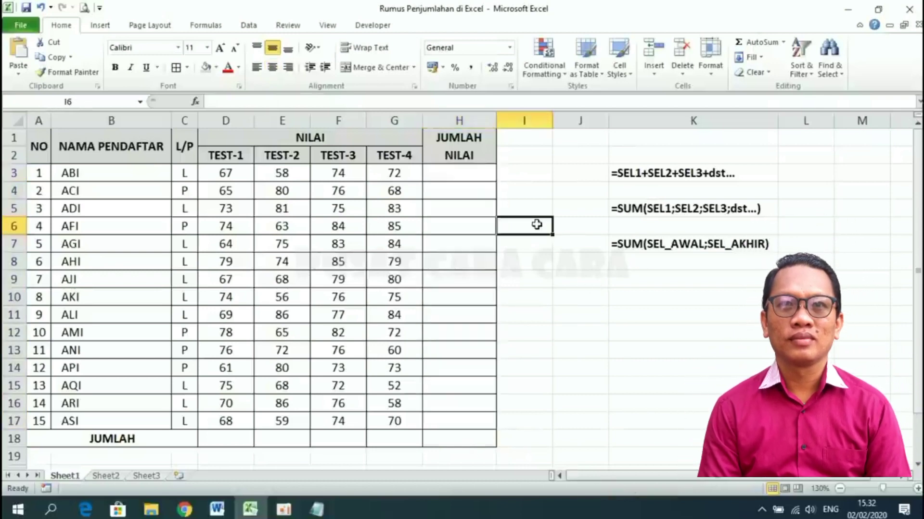
pyautogui.click(624, 208)
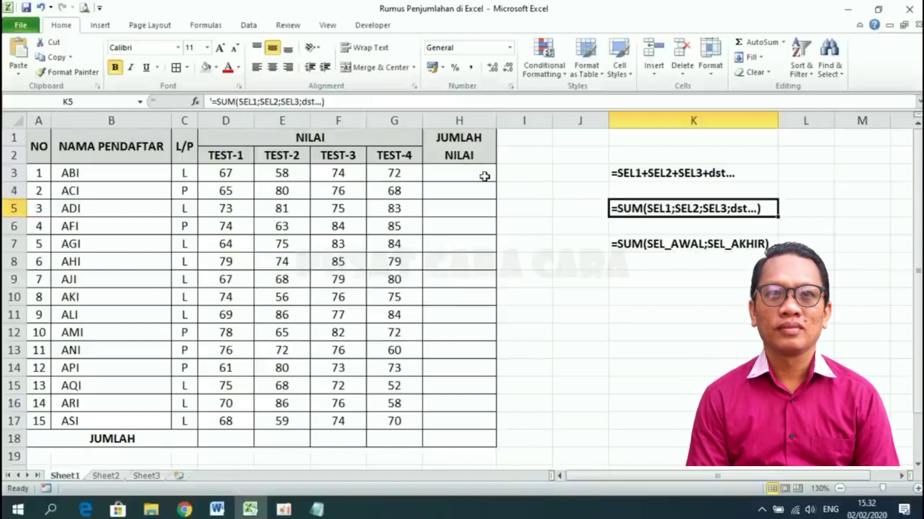
pyautogui.click(467, 175)
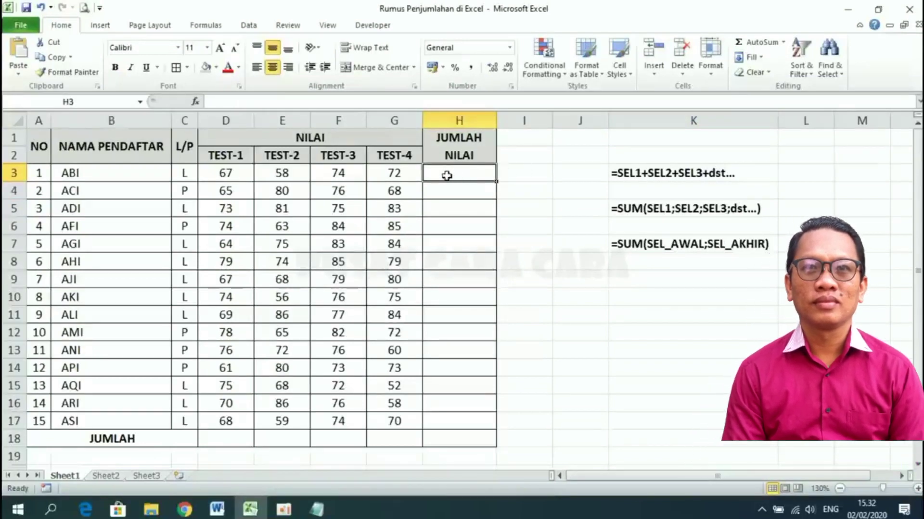
pyautogui.write('=')
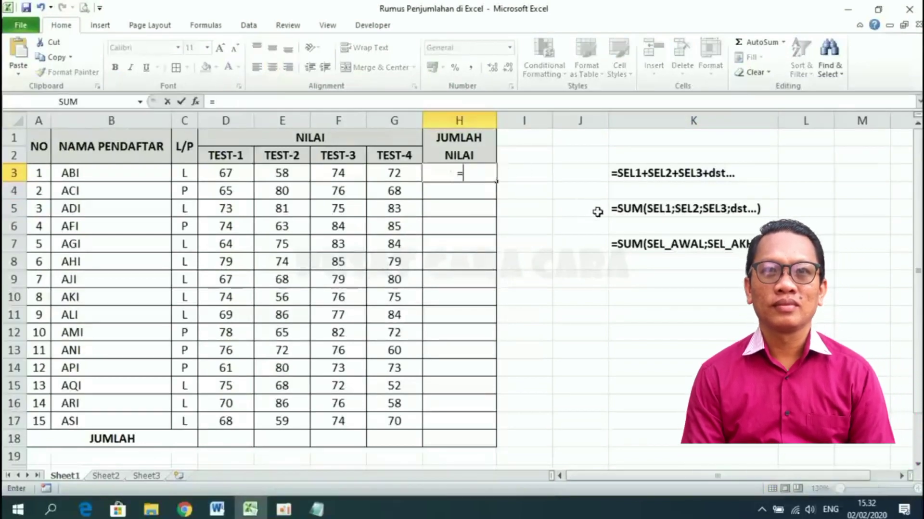
pyautogui.write('SUM')
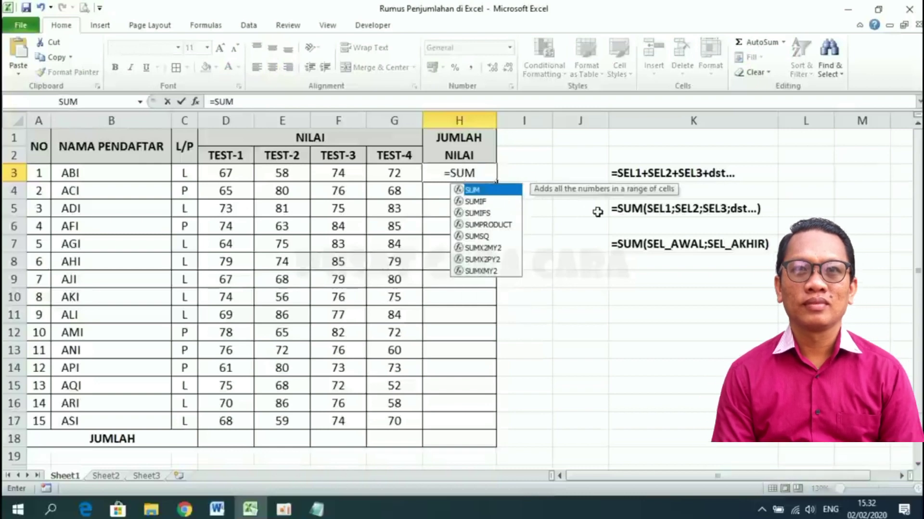
pyautogui.write('(')
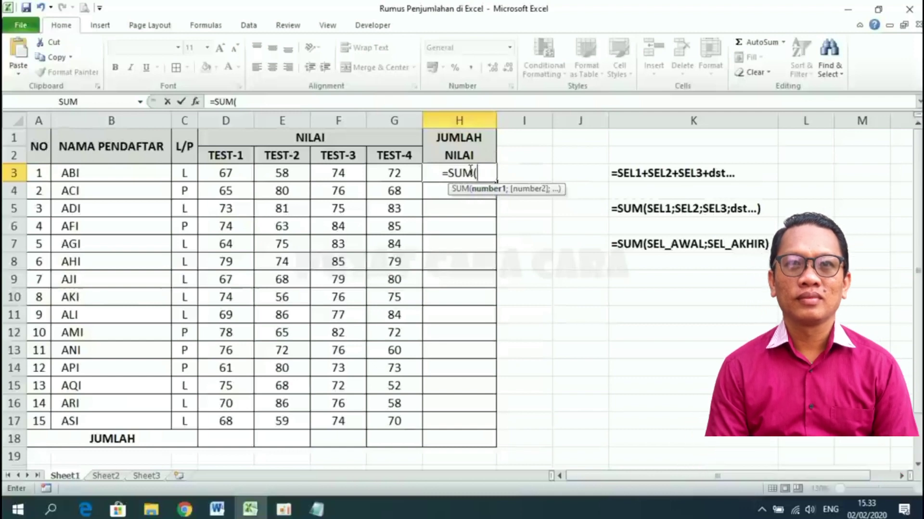
# Add D3, E3, F3 and G3 as semicolon-separated SUM arguments
pyautogui.click(225, 172)
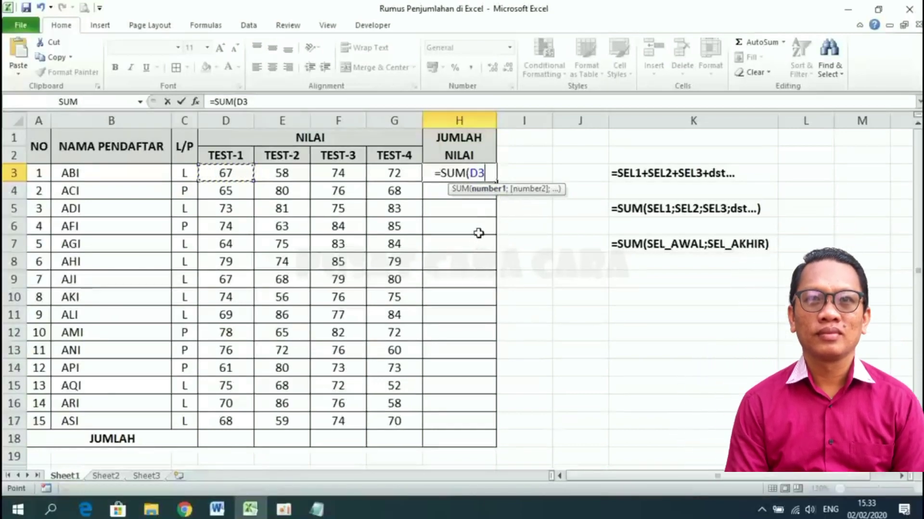
pyautogui.write(';')
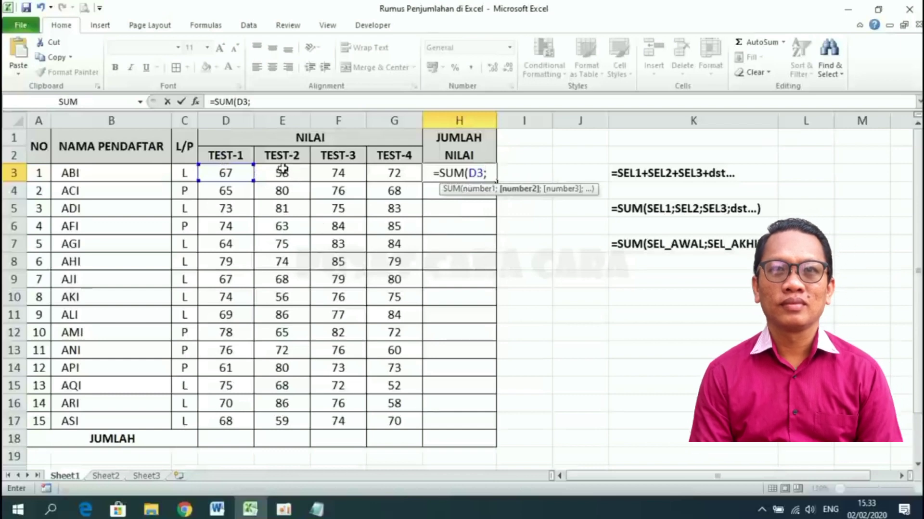
pyautogui.click(283, 169)
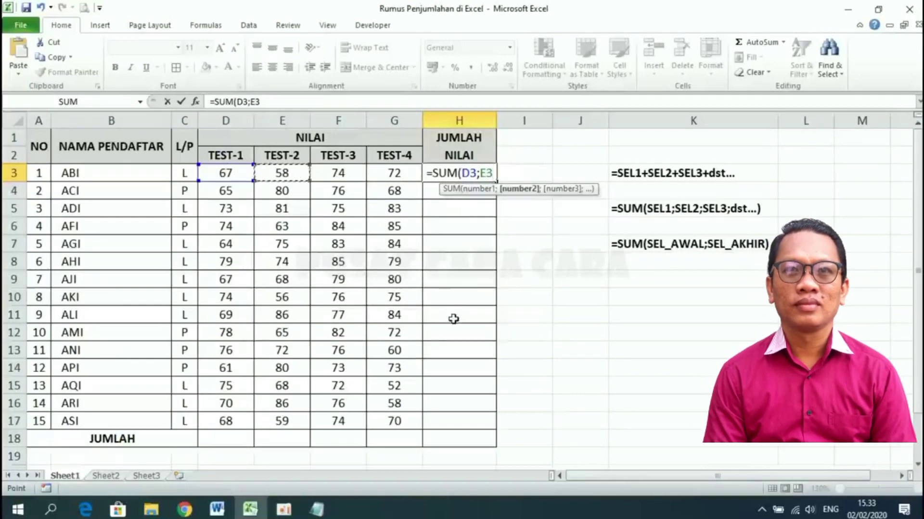
pyautogui.write(';')
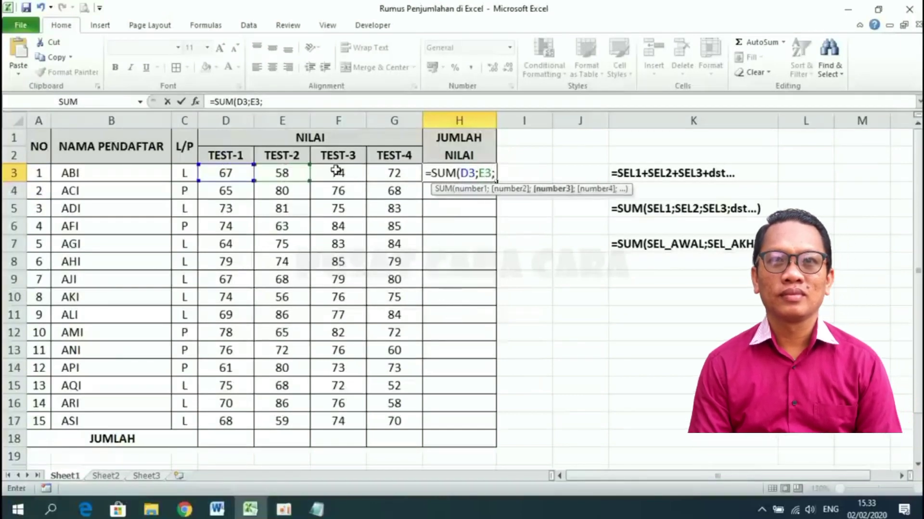
pyautogui.click(336, 174)
pyautogui.write(';')
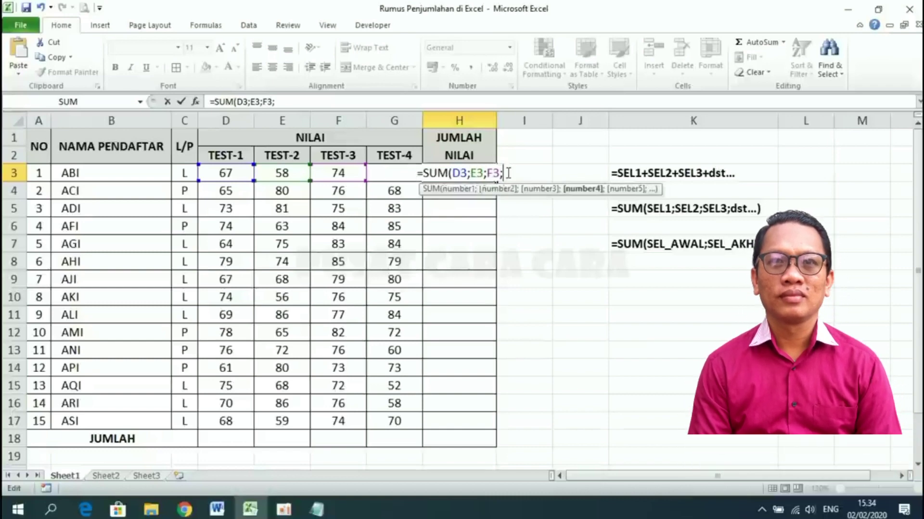
pyautogui.write('G3')
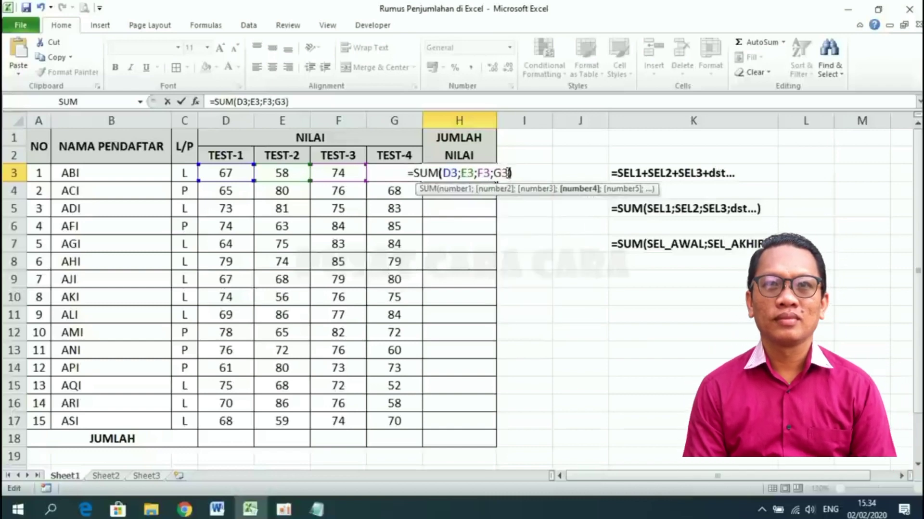
pyautogui.press('Return')
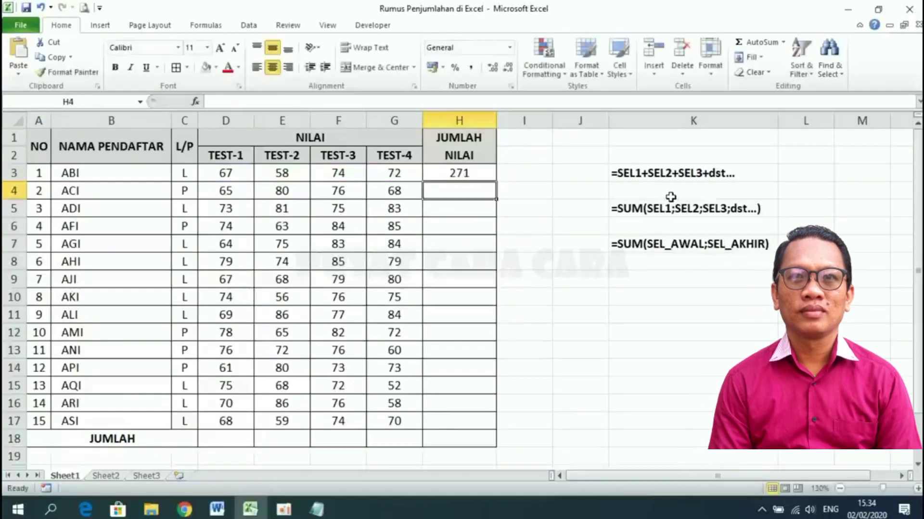
pyautogui.click(466, 169)
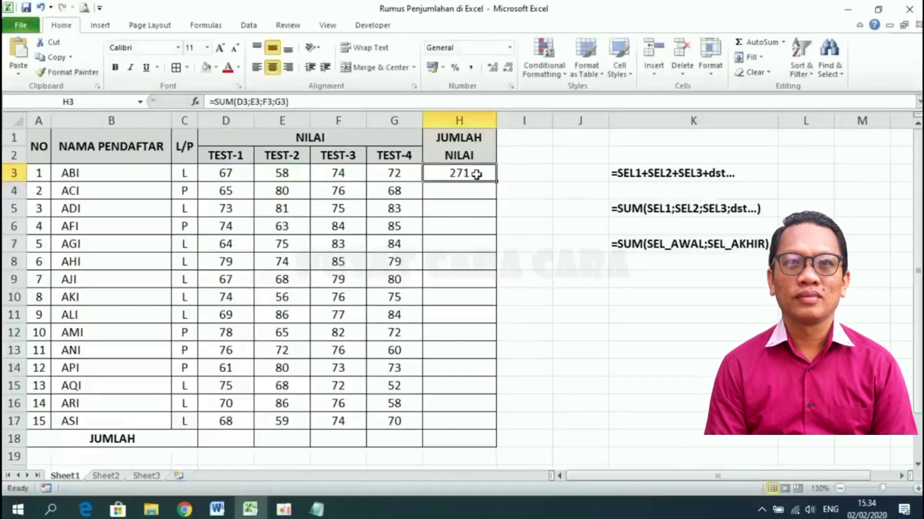
pyautogui.click(469, 188)
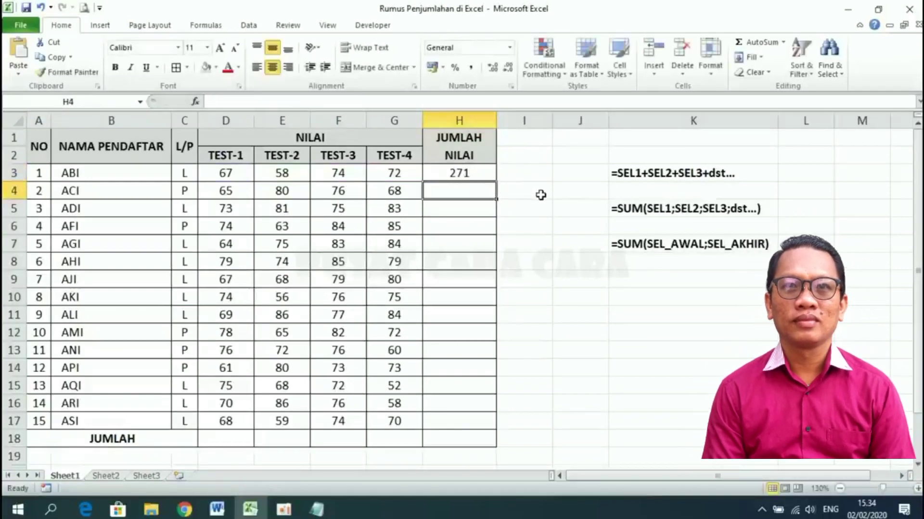
pyautogui.click(466, 173)
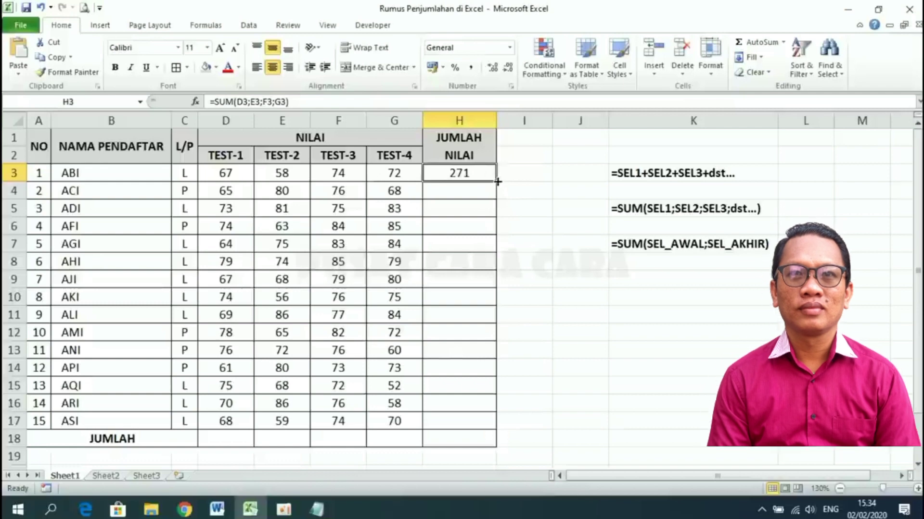
pyautogui.moveTo(497, 181); pyautogui.dragTo(486, 423)
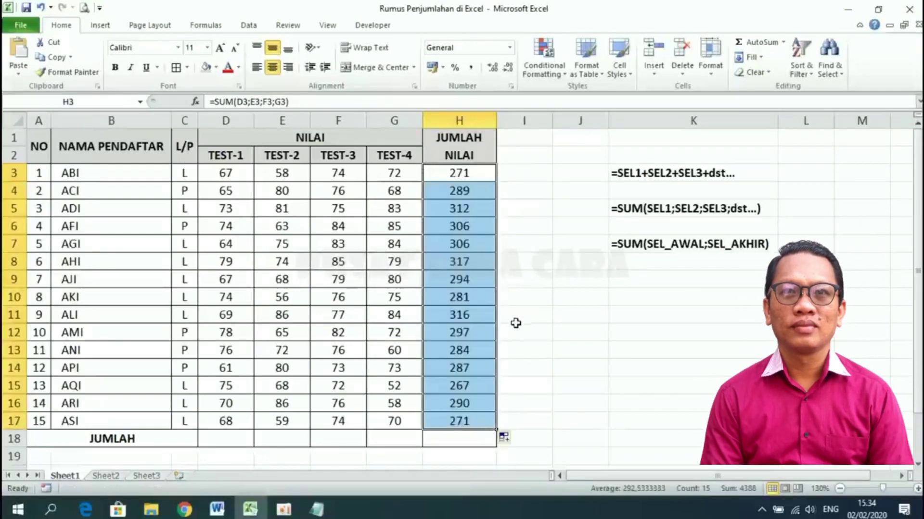
pyautogui.click(516, 320)
pyautogui.click(473, 204)
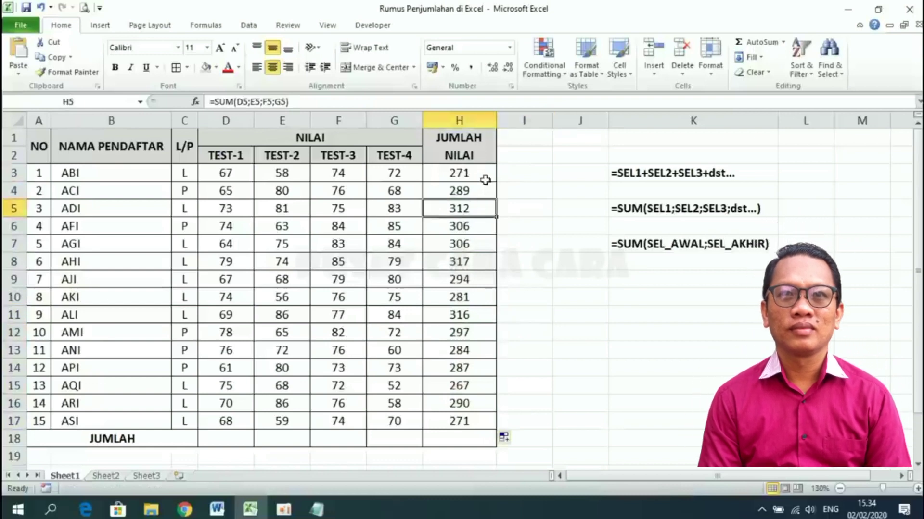
pyautogui.click(464, 171)
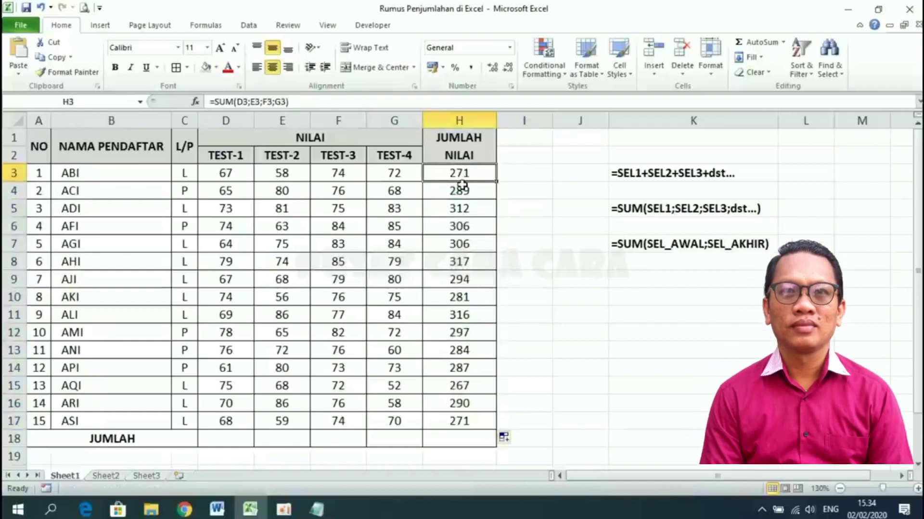
pyautogui.moveTo(461, 192); pyautogui.dragTo(464, 428)
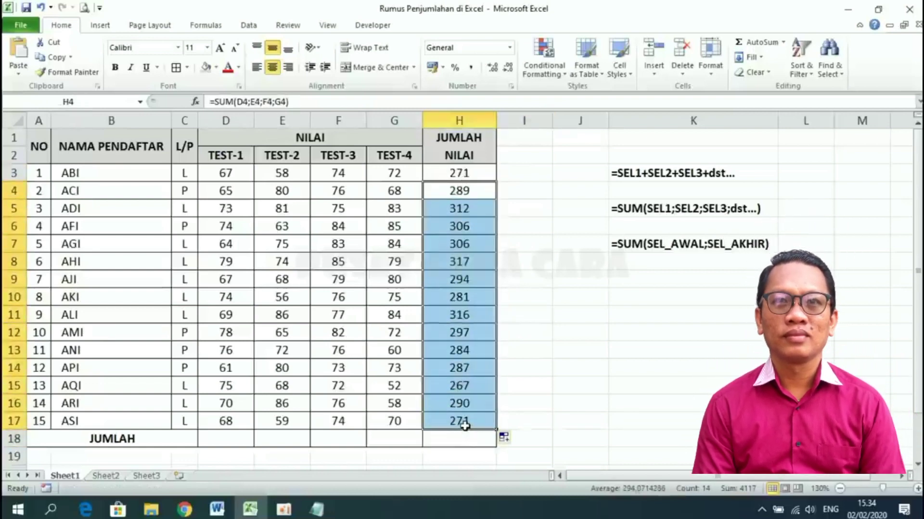
pyautogui.press('Delete')
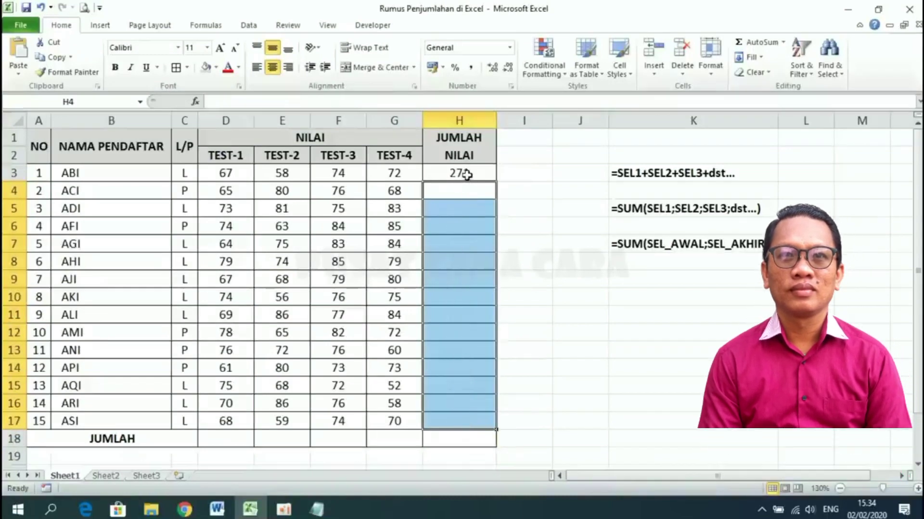
pyautogui.doubleClick(464, 173)
pyautogui.click(521, 172)
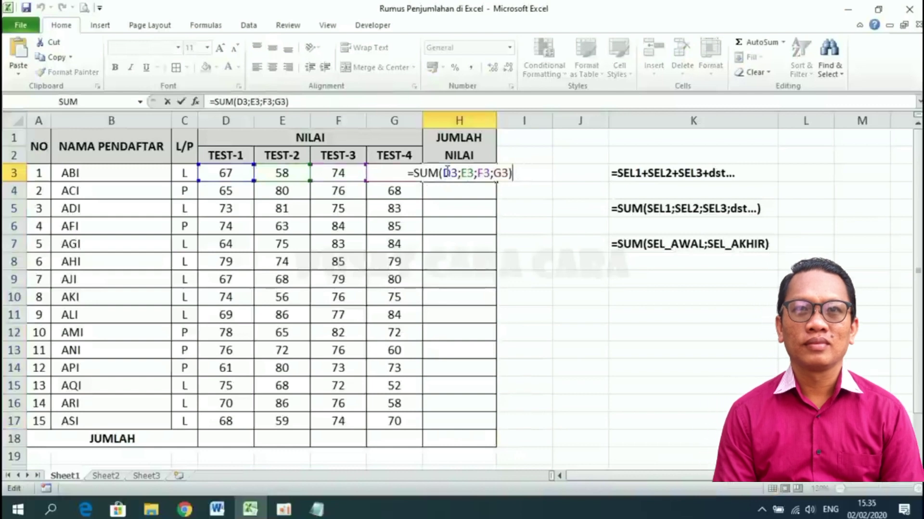
pyautogui.moveTo(443, 172); pyautogui.dragTo(495, 172)
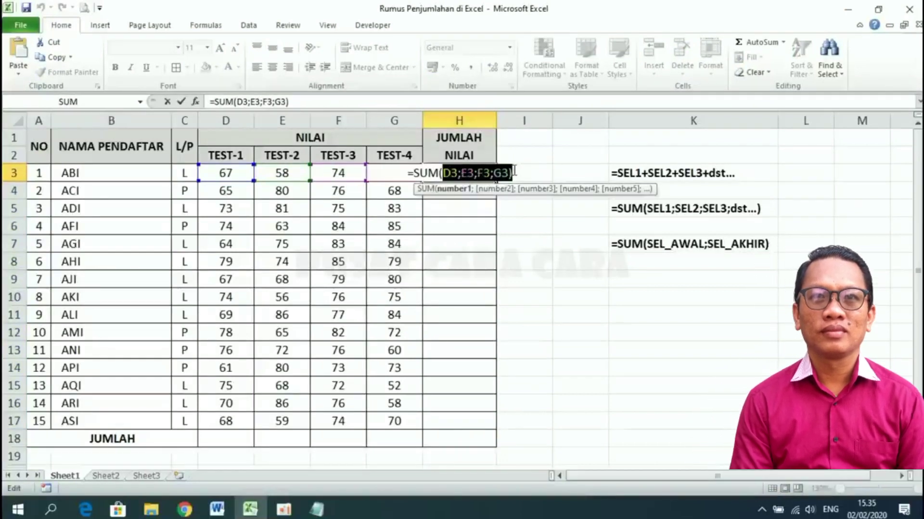
pyautogui.click(514, 172)
pyautogui.click(497, 172)
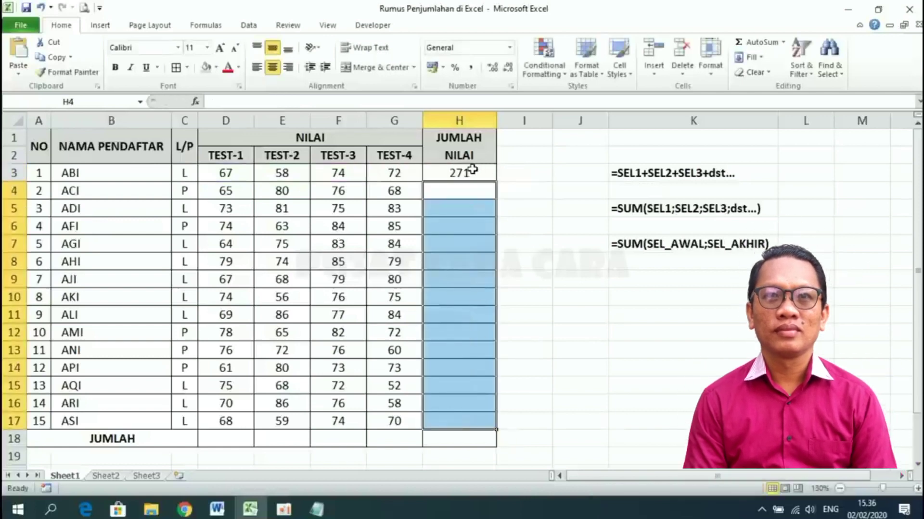
pyautogui.click(472, 170)
pyautogui.click(619, 245)
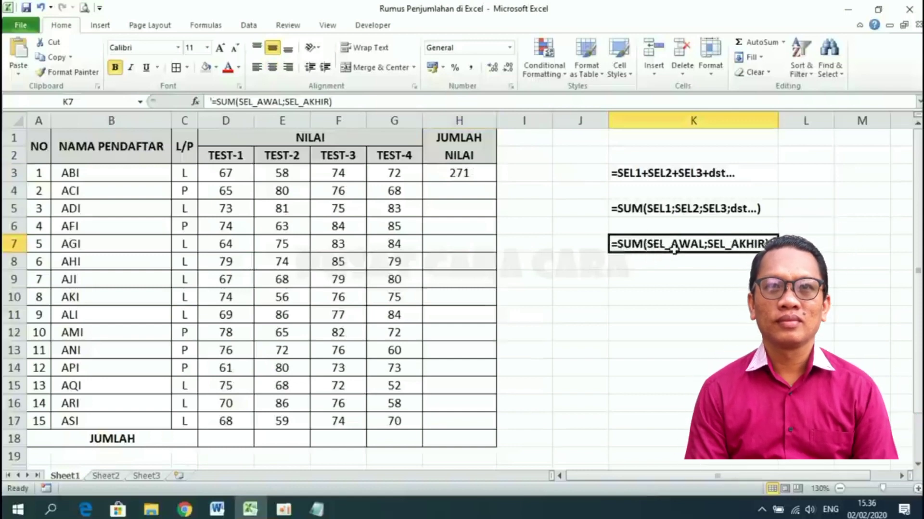
# Change the K7 note's semicolon to a colon, making =SUM(SEL_AWAL:SEL_AKHIR)
pyautogui.doubleClick(711, 244)
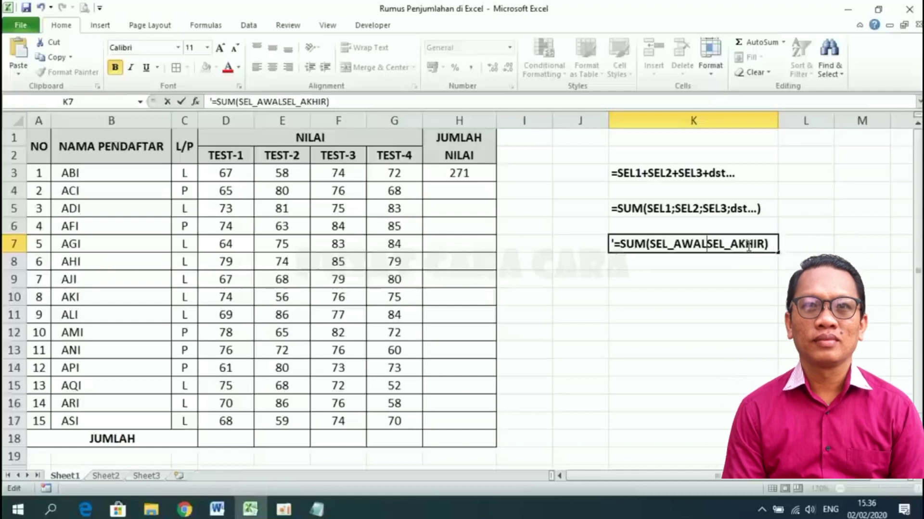
pyautogui.press('BackSpace')
pyautogui.write(':')
pyautogui.press('Return')
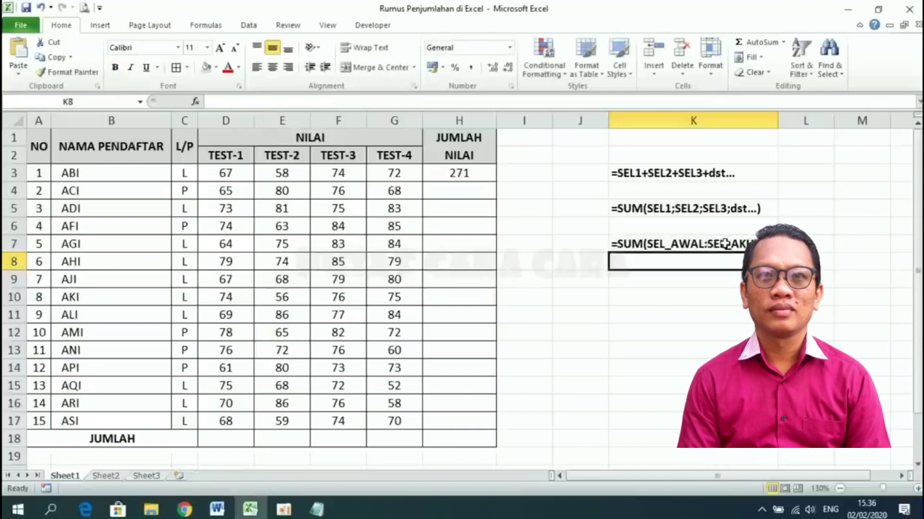
pyautogui.click(724, 244)
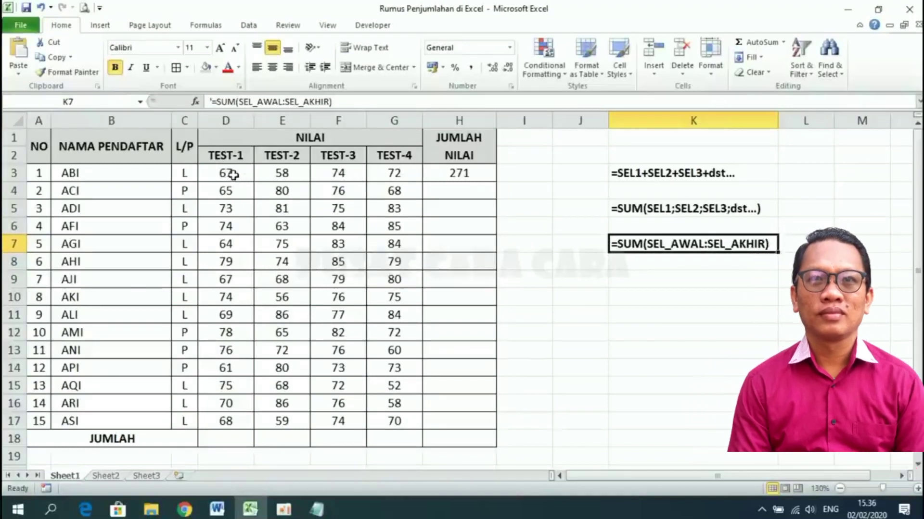
# Demonstrate ranges by selecting row range D3:G3 and column range D3:D17
pyautogui.moveTo(228, 177)
pyautogui.mouseDown()
pyautogui.moveTo(396, 156)
pyautogui.moveTo(396, 169)
pyautogui.mouseUp()
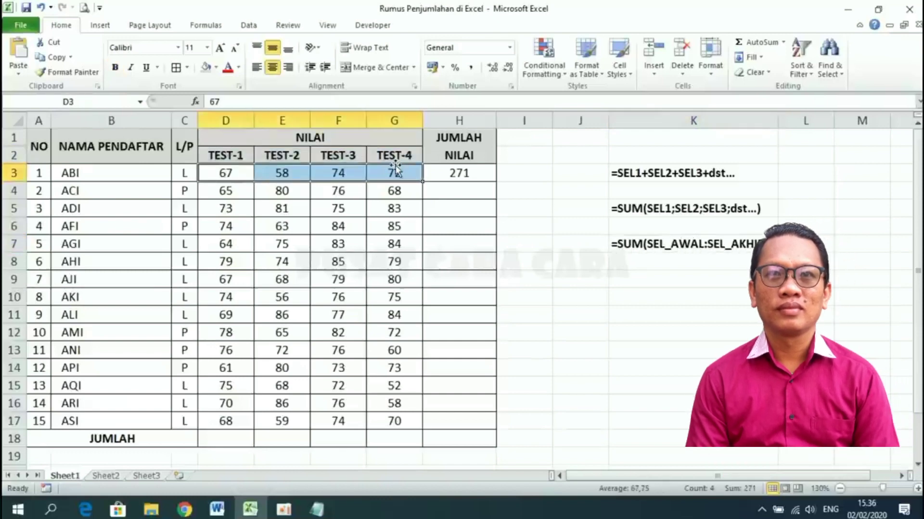
pyautogui.moveTo(249, 176); pyautogui.dragTo(237, 412)
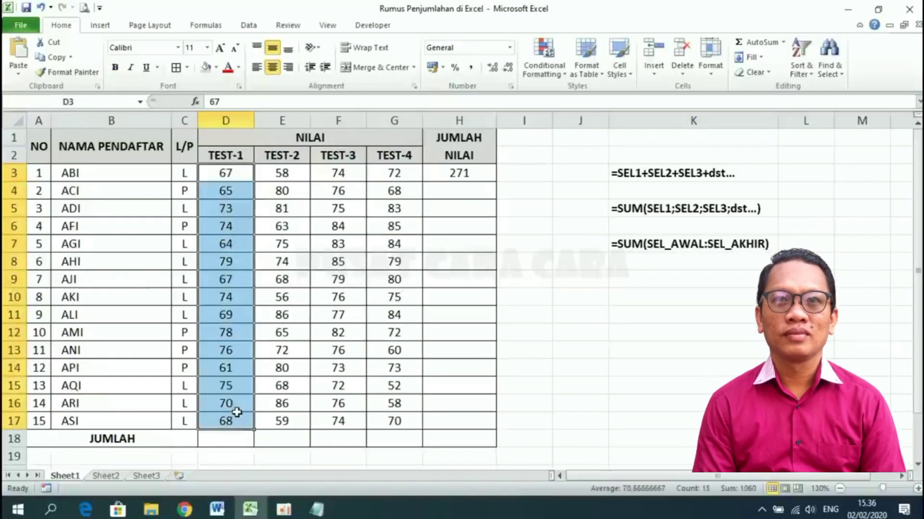
pyautogui.click(232, 176)
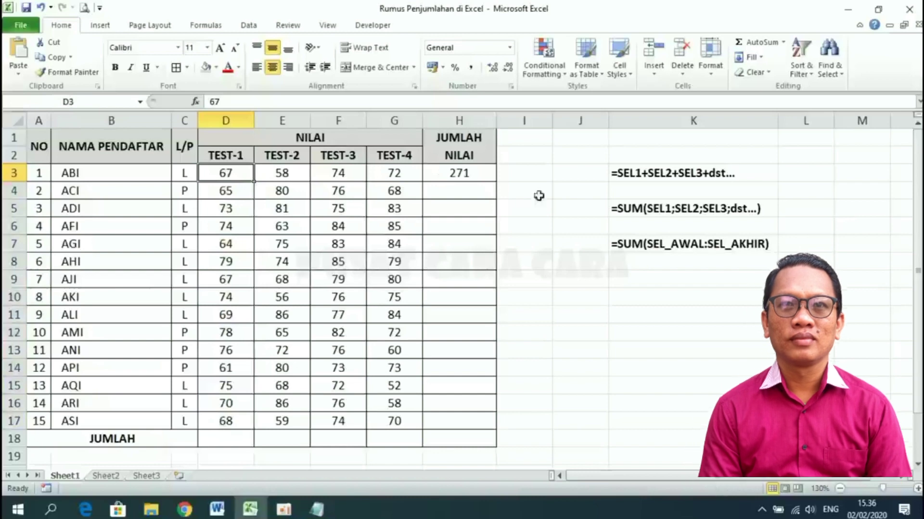
# Replace H3's formula with the range formula =SUM(D3:G3), still totalling 271
pyautogui.click(477, 174)
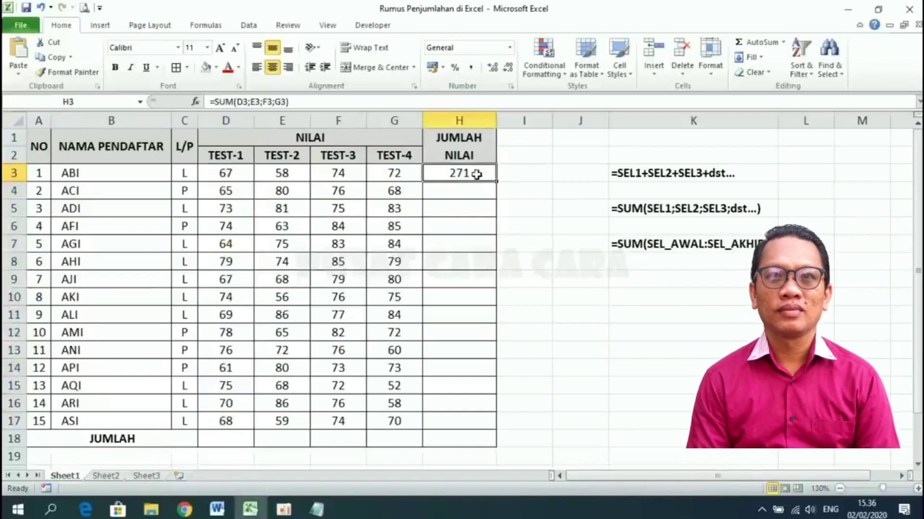
pyautogui.press('Delete')
pyautogui.write('=')
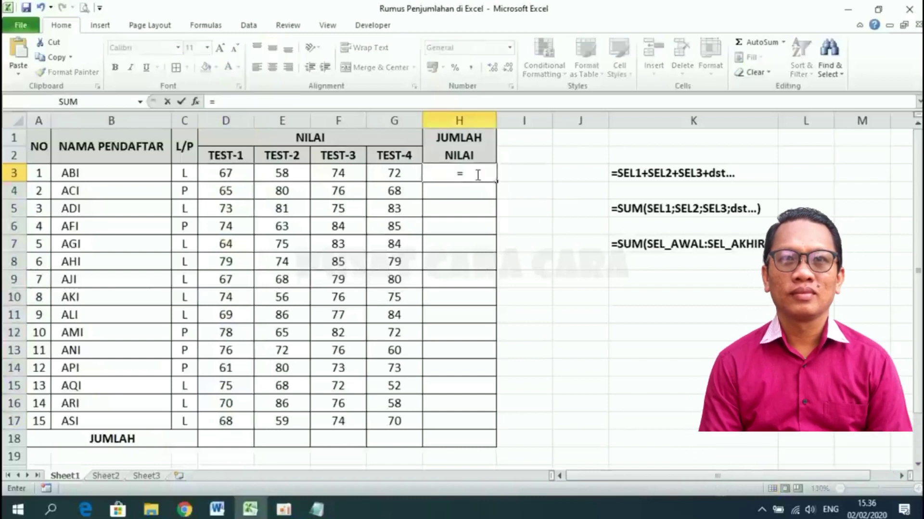
pyautogui.write('SUM')
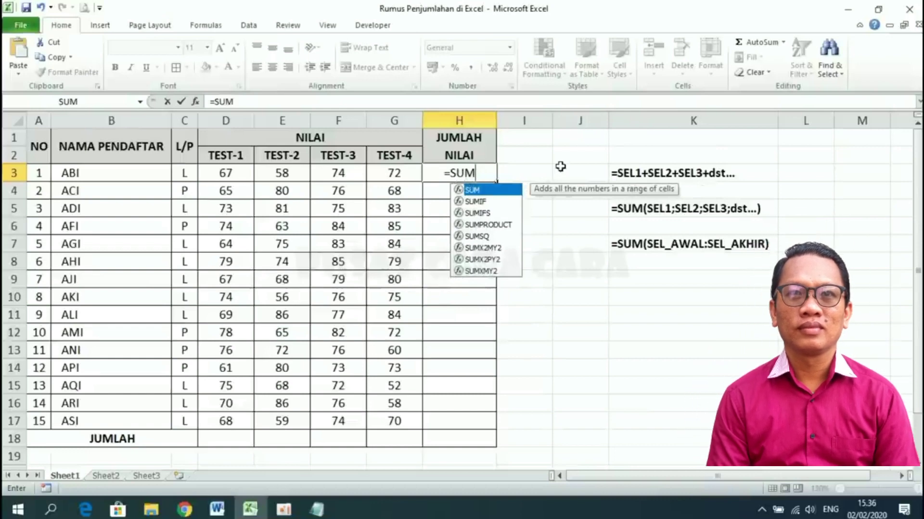
pyautogui.write('(')
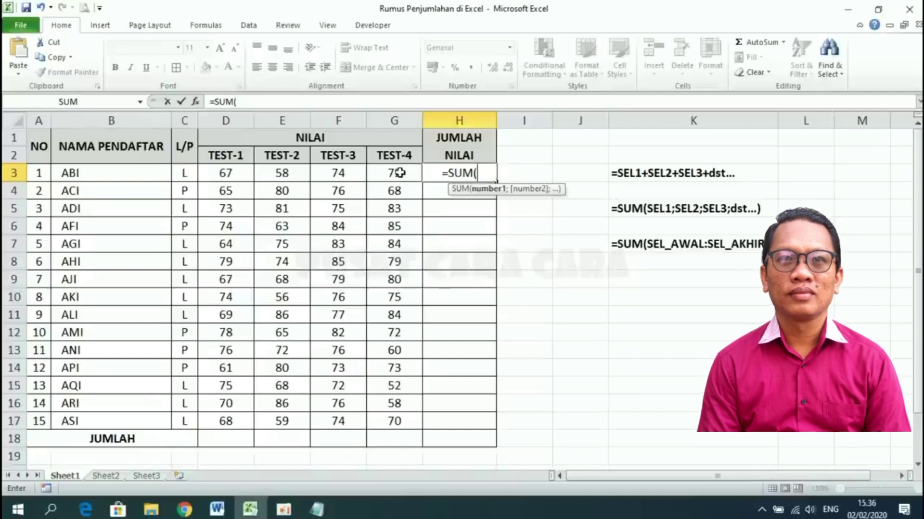
pyautogui.click(231, 172)
pyautogui.moveTo(231, 172); pyautogui.dragTo(394, 169)
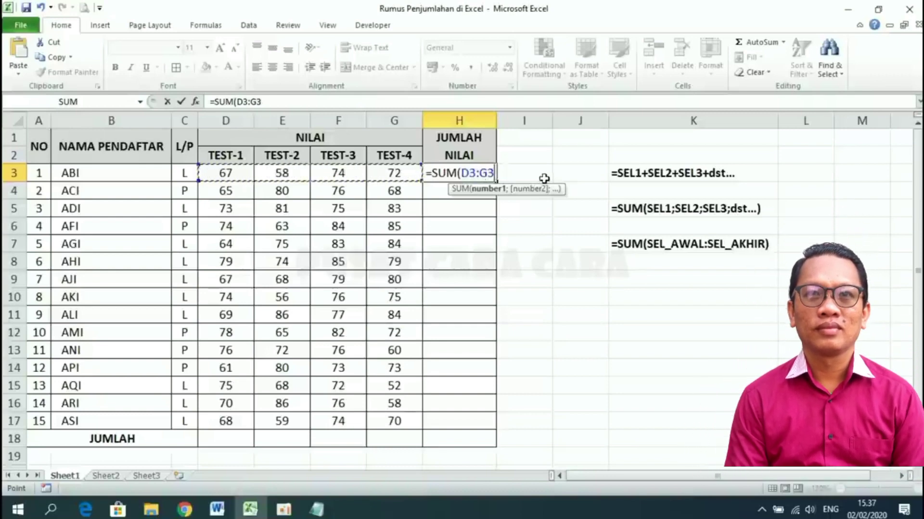
pyautogui.write(')')
pyautogui.press('Return')
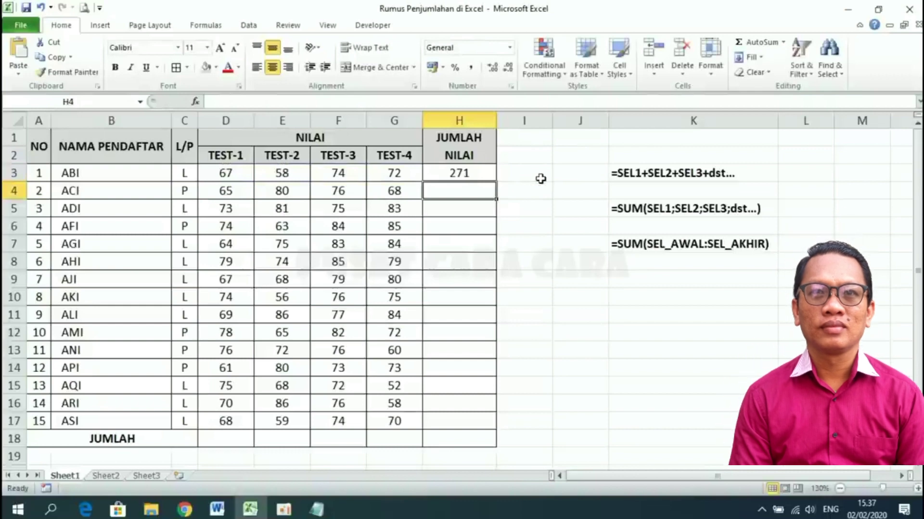
# Fill the =SUM(D3:G3) formula from H3 down to H17
pyautogui.click(474, 173)
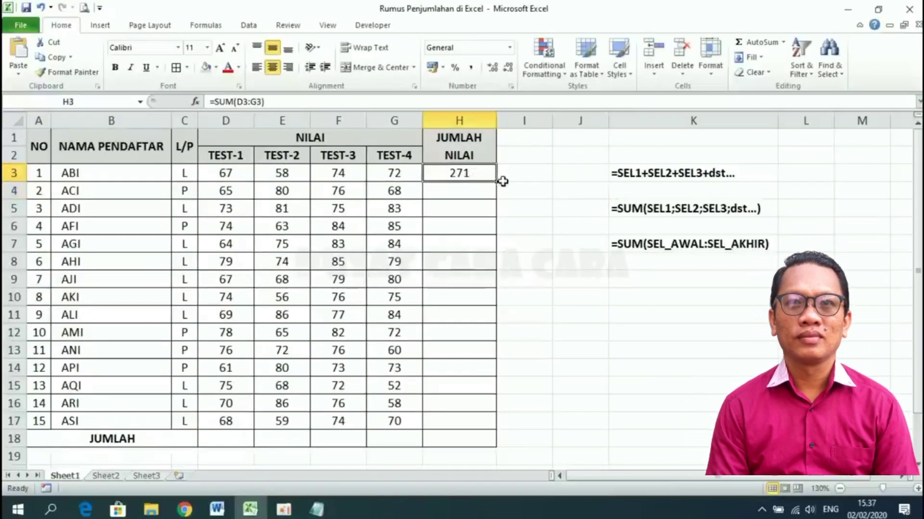
pyautogui.moveTo(496, 181); pyautogui.dragTo(495, 213)
pyautogui.moveTo(484, 431); pyautogui.dragTo(485, 432)
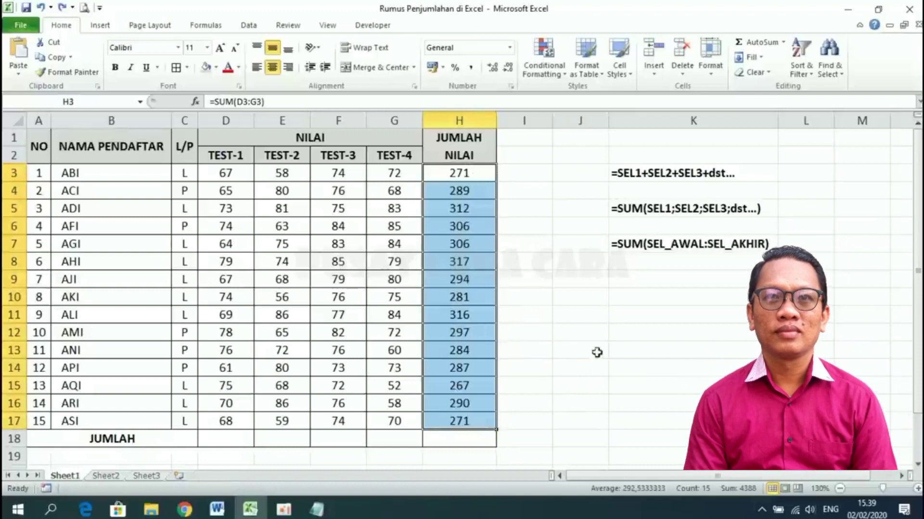
# Clear all totals in H3:H17 and highlight ABI's scores across row 3
pyautogui.click(638, 241)
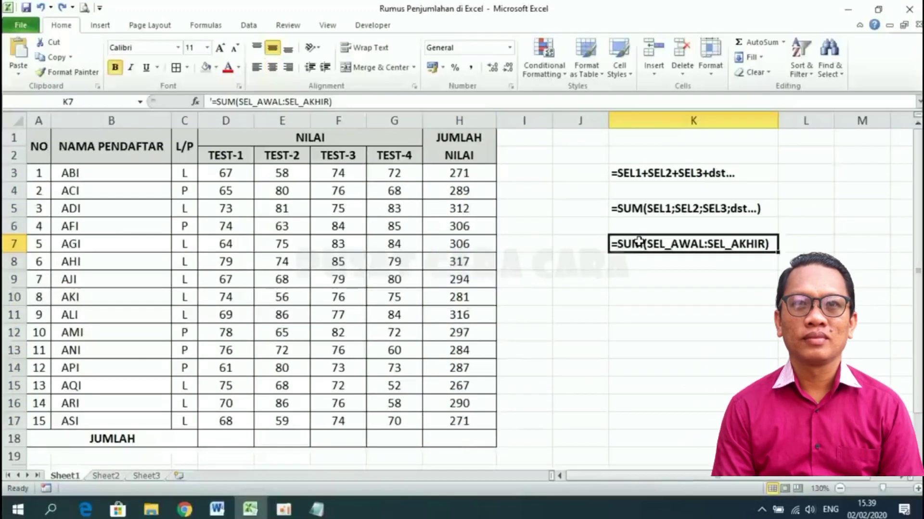
pyautogui.moveTo(475, 175); pyautogui.dragTo(471, 418)
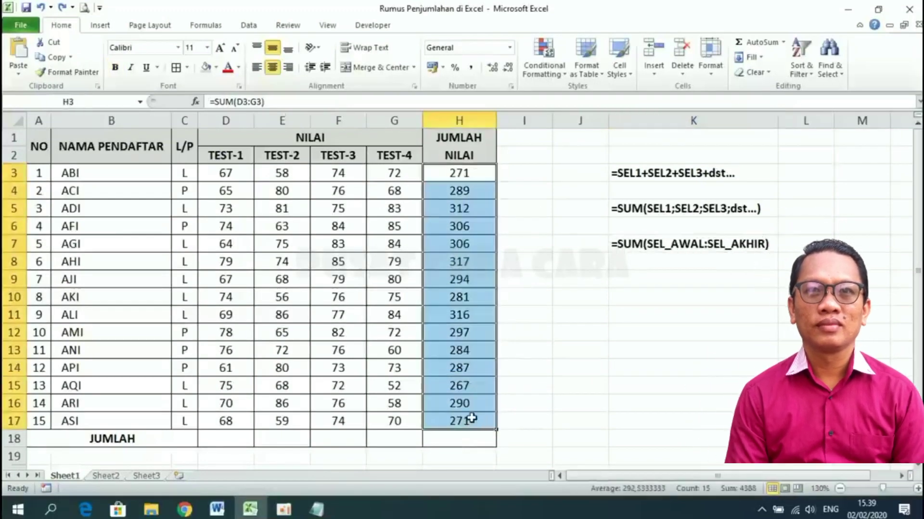
pyautogui.press('Delete')
pyautogui.moveTo(237, 173); pyautogui.dragTo(423, 175)
pyautogui.click(444, 174)
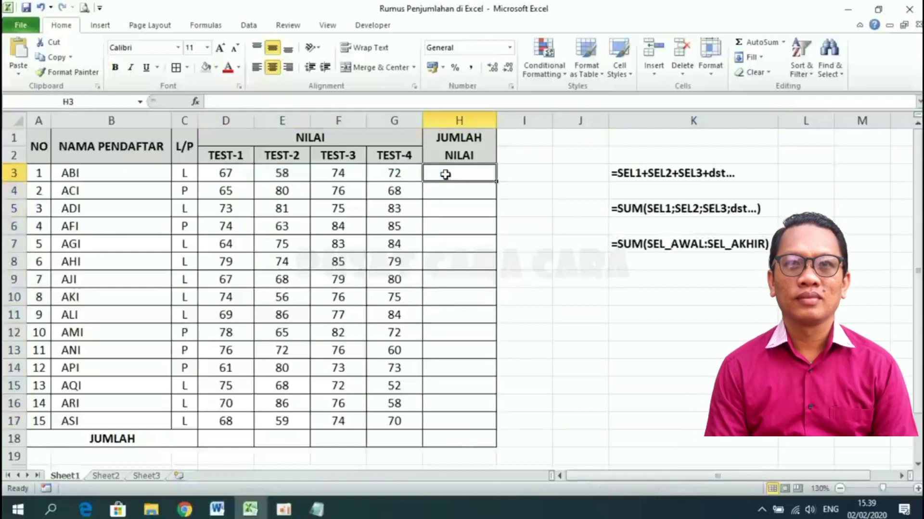
pyautogui.moveTo(233, 174); pyautogui.dragTo(377, 173)
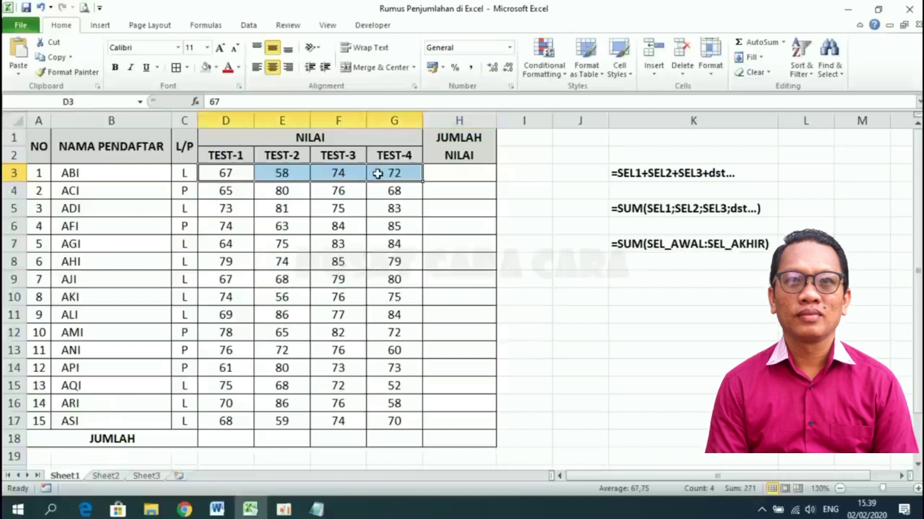
pyautogui.moveTo(229, 172)
pyautogui.mouseDown()
pyautogui.moveTo(226, 350)
pyautogui.moveTo(237, 403)
pyautogui.mouseUp()
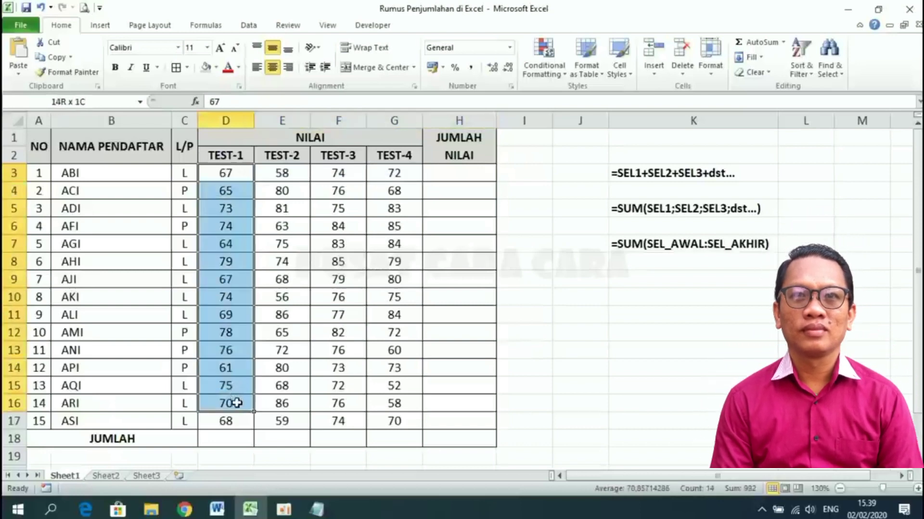
pyautogui.click(579, 414)
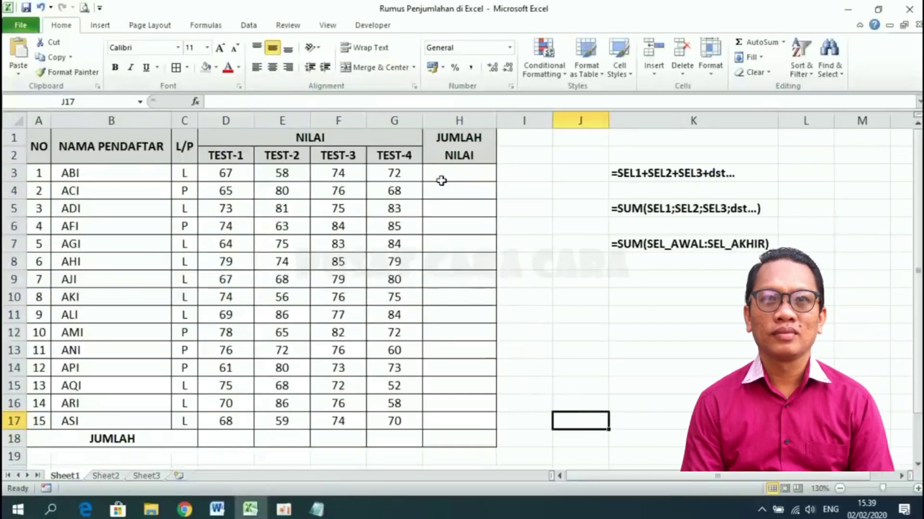
pyautogui.click(451, 173)
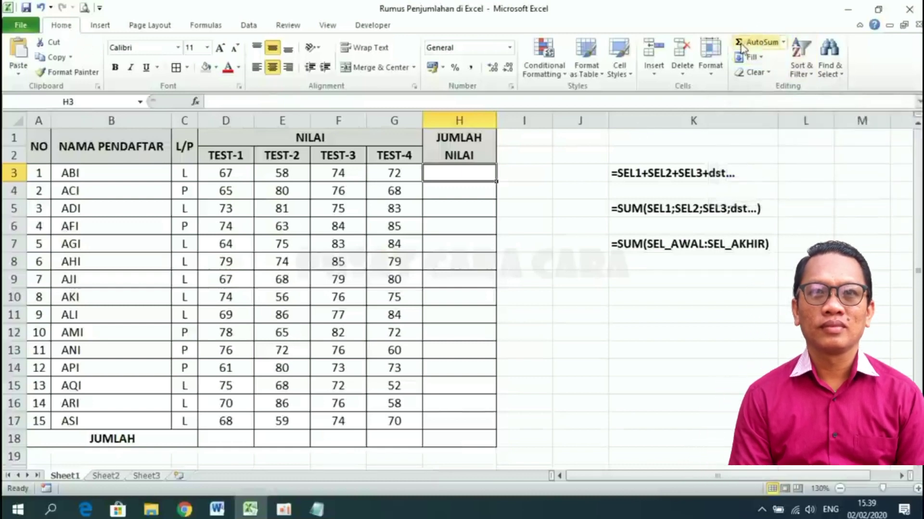
# Insert =SUM(D3:G3) in H3 with AutoSum, then clear it again
pyautogui.click(769, 44)
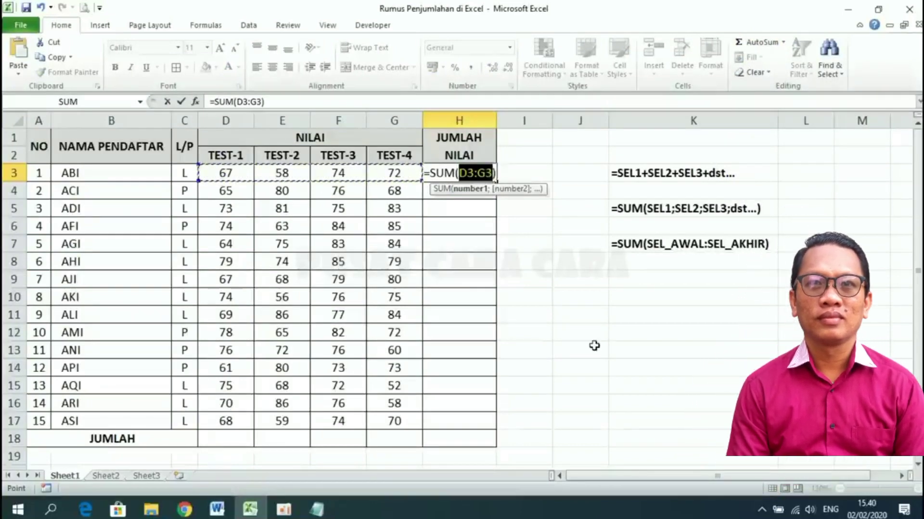
pyautogui.press('Return')
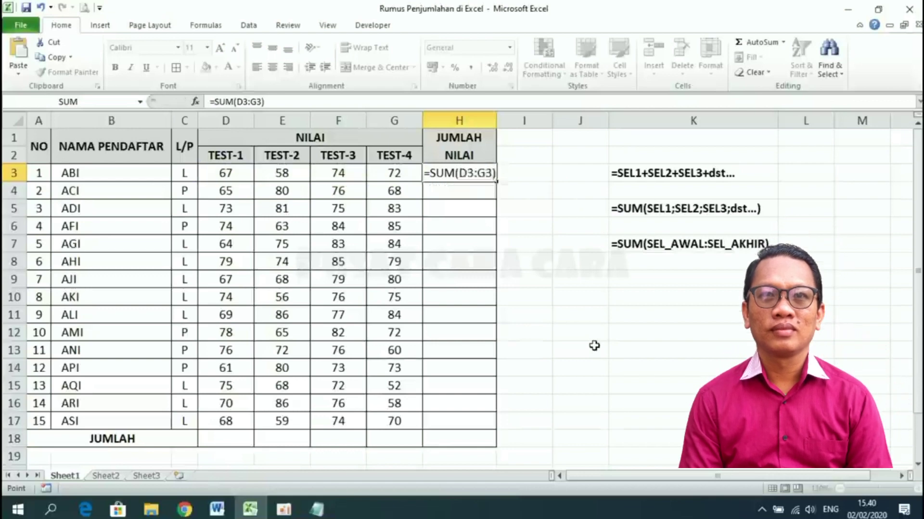
pyautogui.click(483, 171)
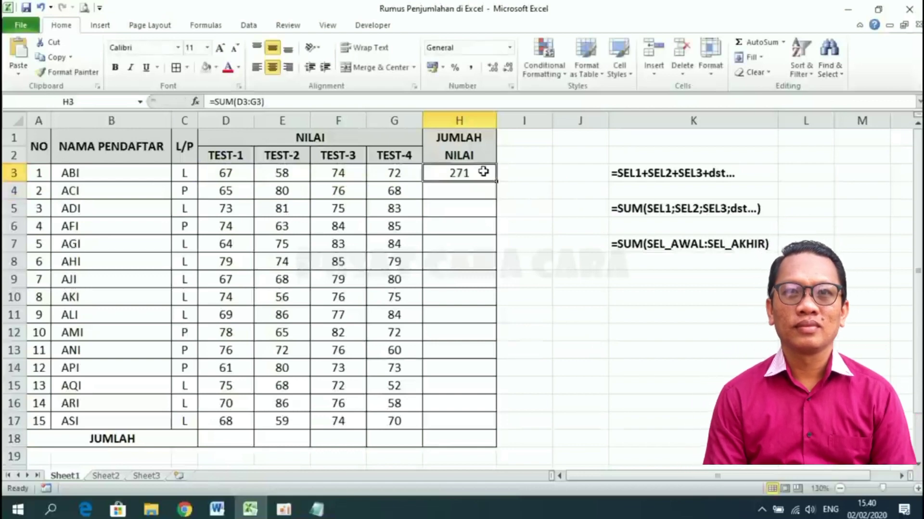
pyautogui.press('Delete')
pyautogui.click(580, 279)
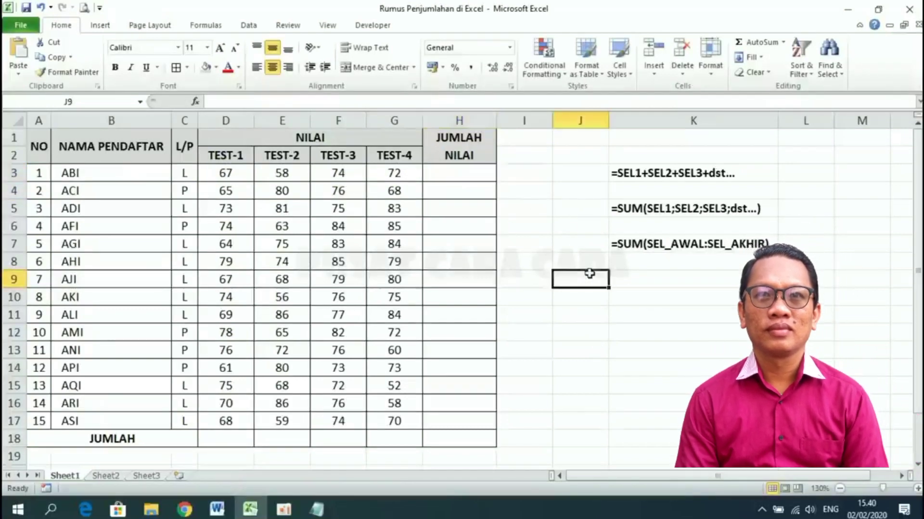
# Re-insert ABI's total =SUM(D3:G3) in H3 using AutoSum
pyautogui.click(460, 172)
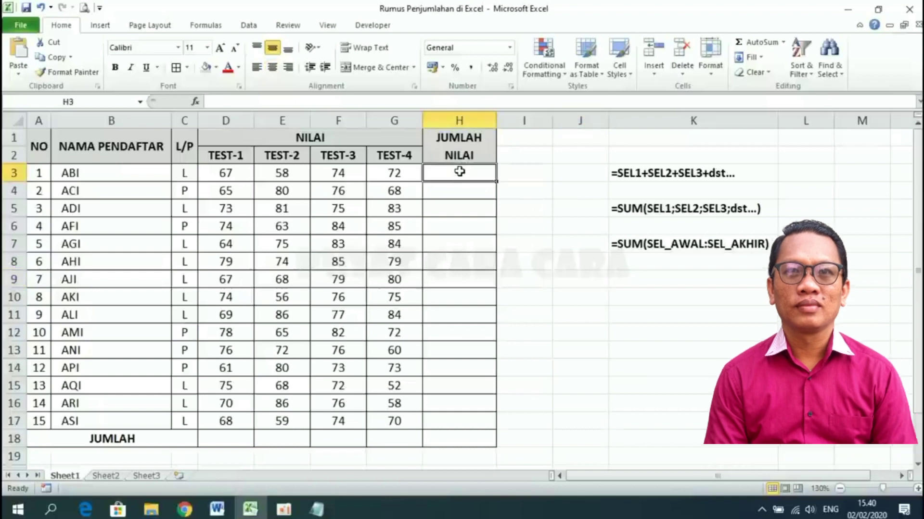
pyautogui.click(750, 42)
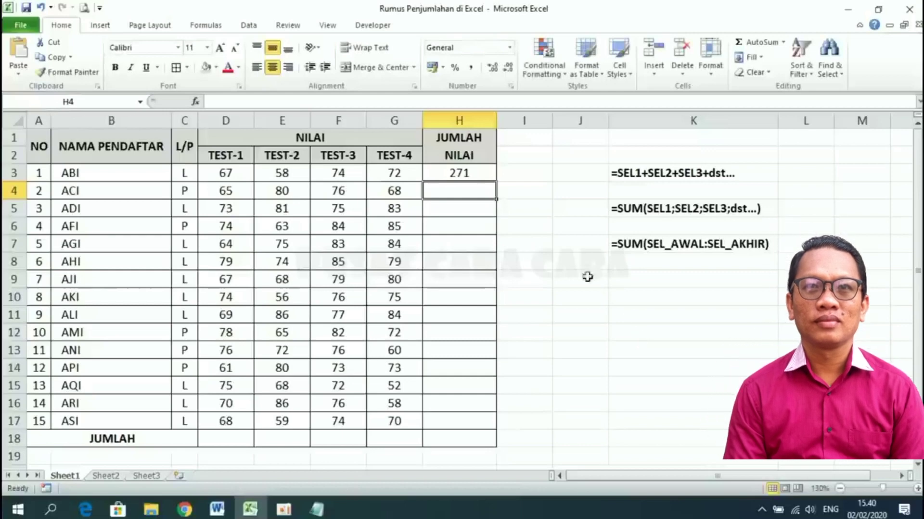
pyautogui.click(490, 174)
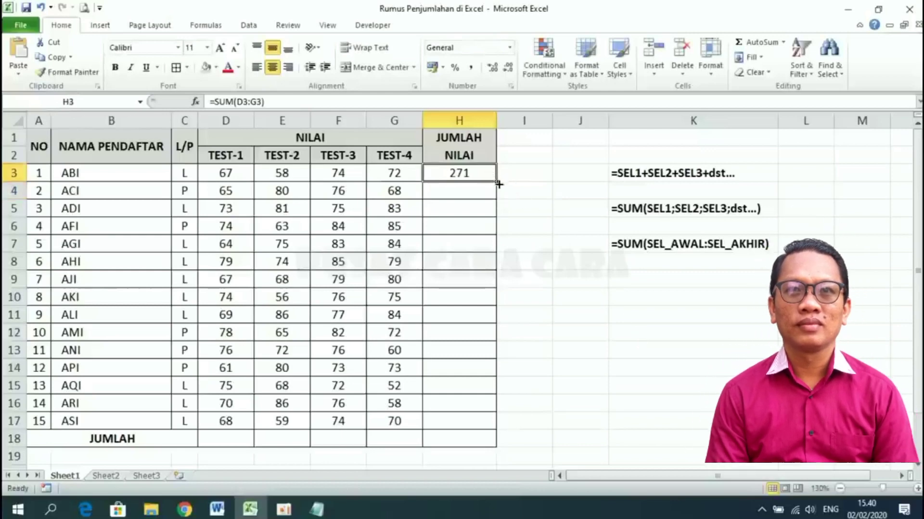
# Fill H3's SUM formula down to H17, then highlight the TEST-1 scores D3:D17
pyautogui.moveTo(499, 185); pyautogui.dragTo(496, 429)
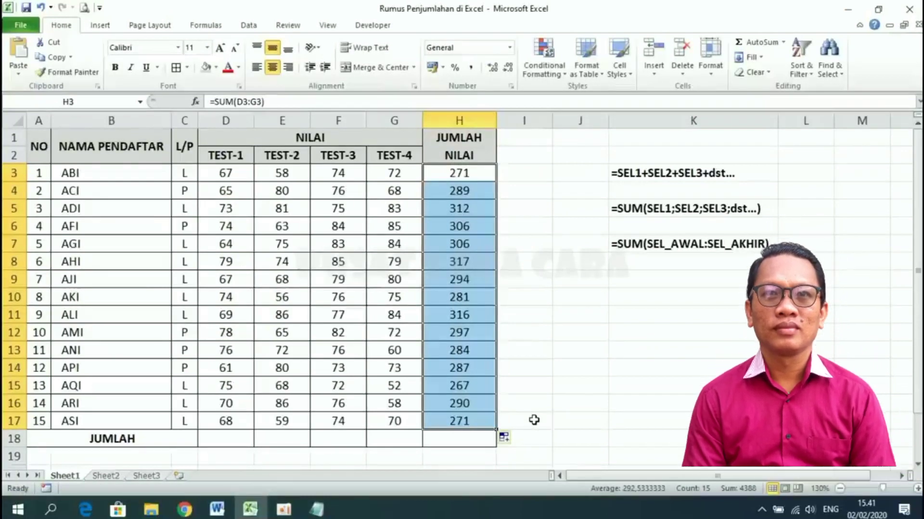
pyautogui.click(534, 420)
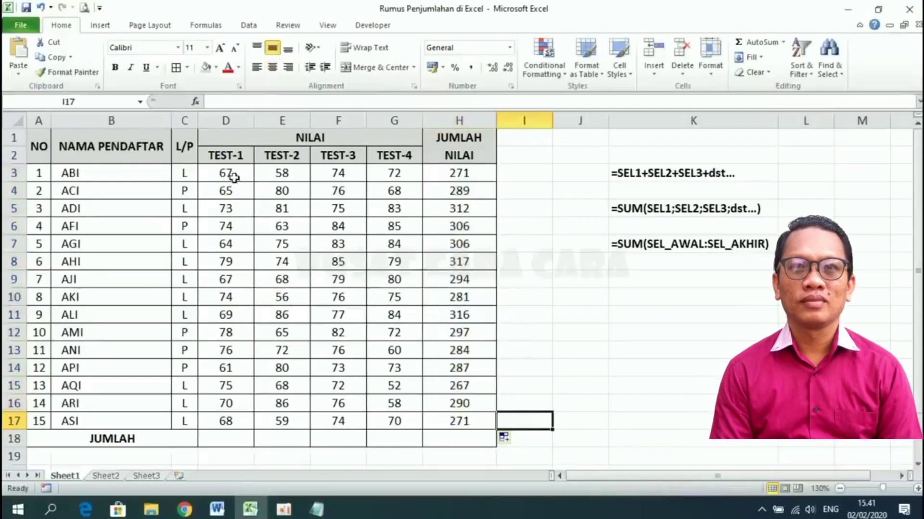
pyautogui.moveTo(233, 177); pyautogui.dragTo(241, 418)
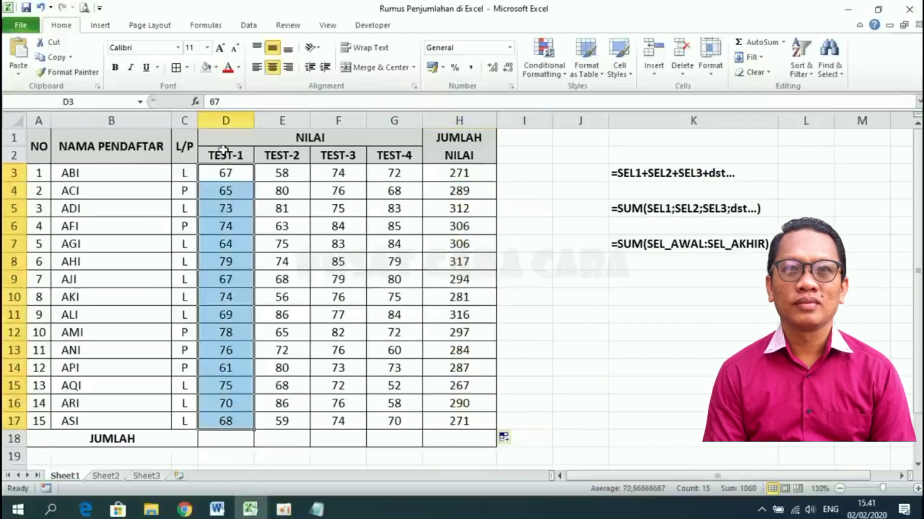
pyautogui.moveTo(221, 169); pyautogui.dragTo(235, 419)
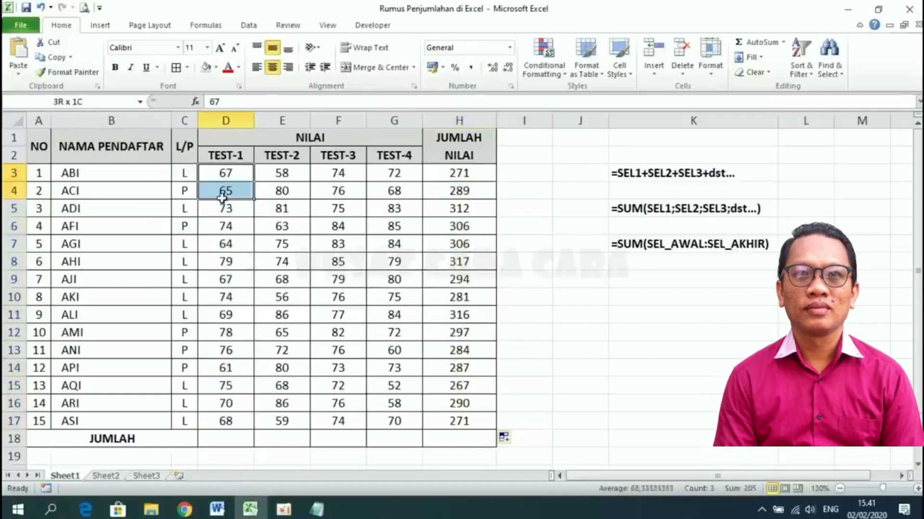
pyautogui.click(234, 438)
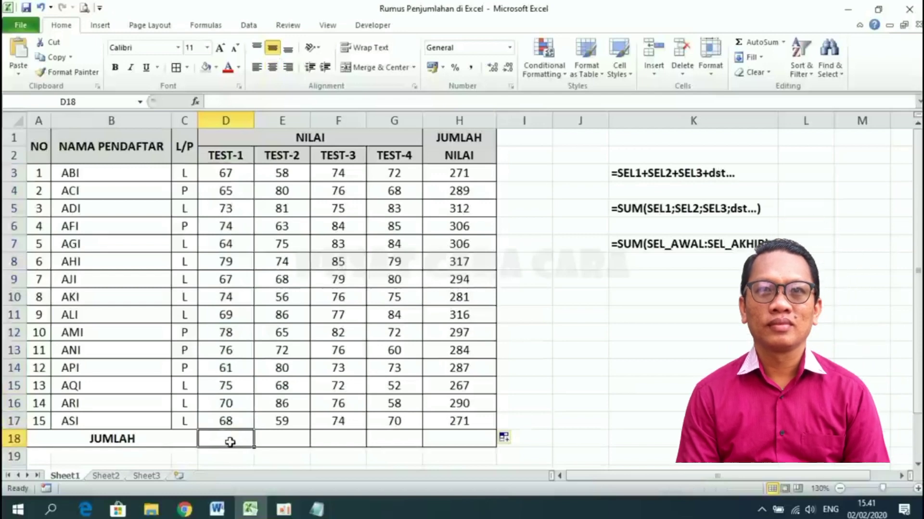
# AutoSum the TEST-1 column into D18 as =SUM(D3:D17), totalling 1060
pyautogui.click(750, 44)
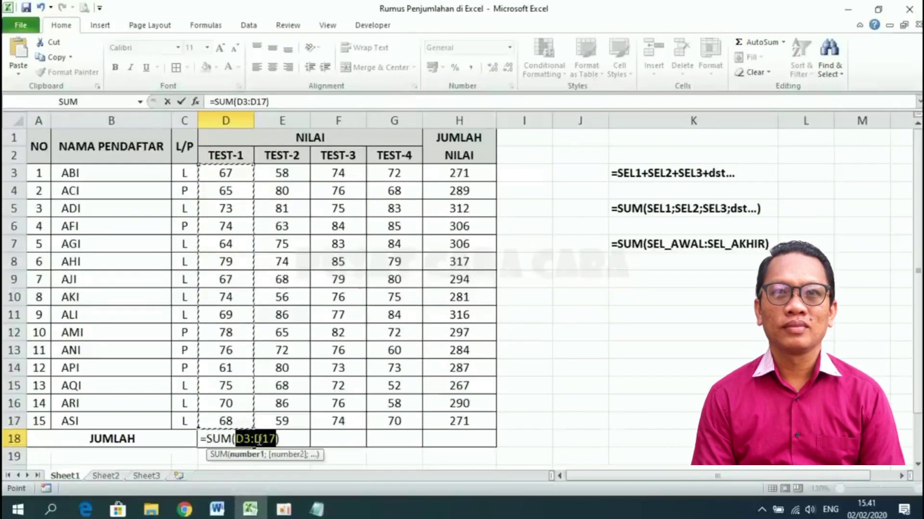
pyautogui.press('Return')
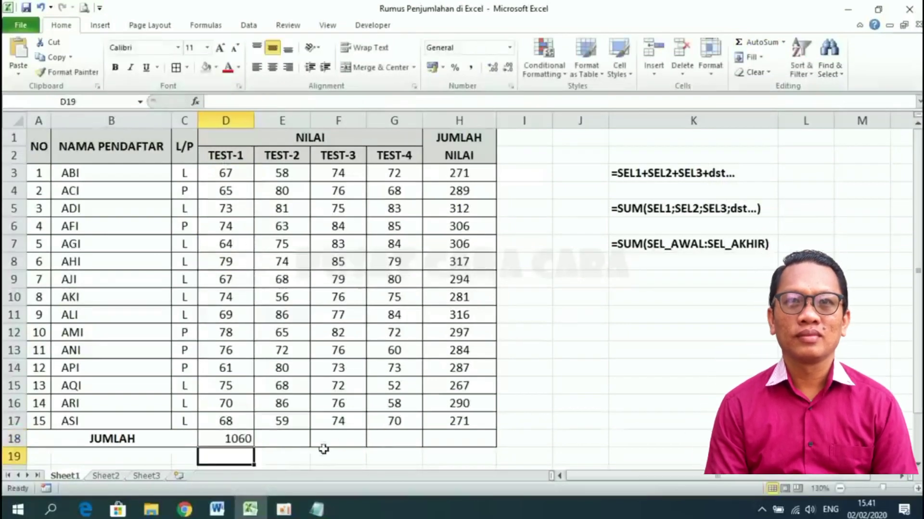
pyautogui.click(237, 436)
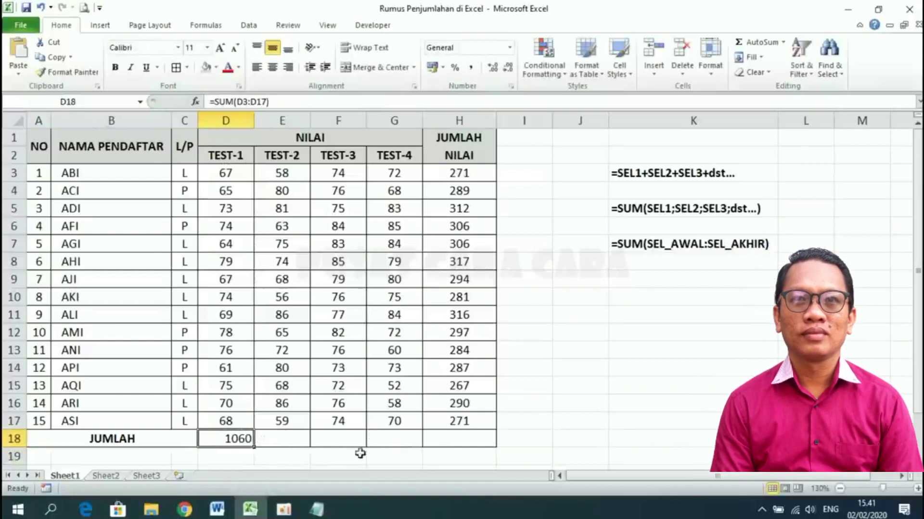
pyautogui.click(490, 178)
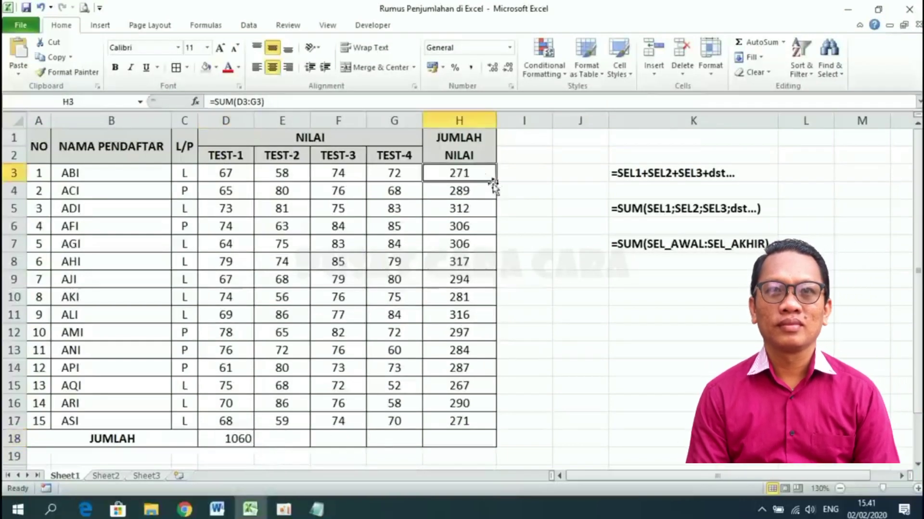
# Fill the D18 SUM across row 18 to G18, giving totals 1071, 1162 and 1095
pyautogui.click(229, 437)
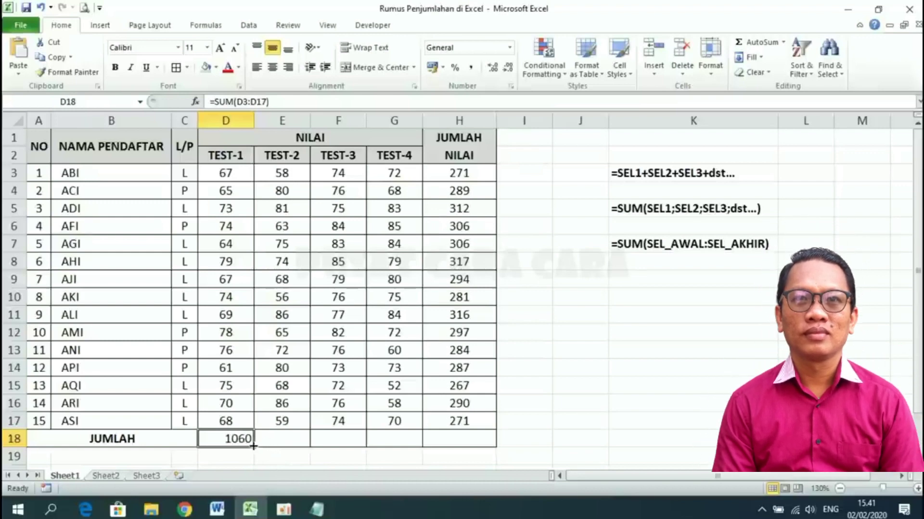
pyautogui.moveTo(253, 446); pyautogui.dragTo(408, 439)
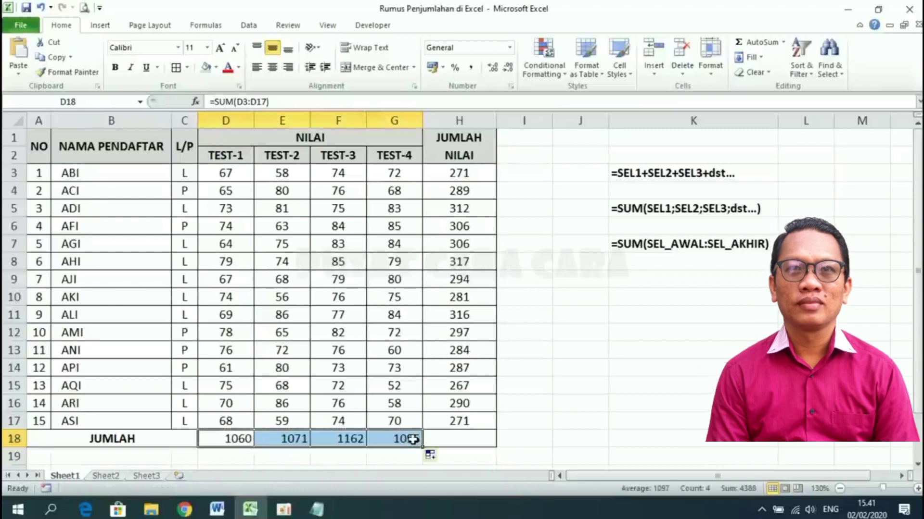
pyautogui.click(396, 453)
pyautogui.press('Up')
pyautogui.press('Left')
pyautogui.press('Left')
pyautogui.press('Left')
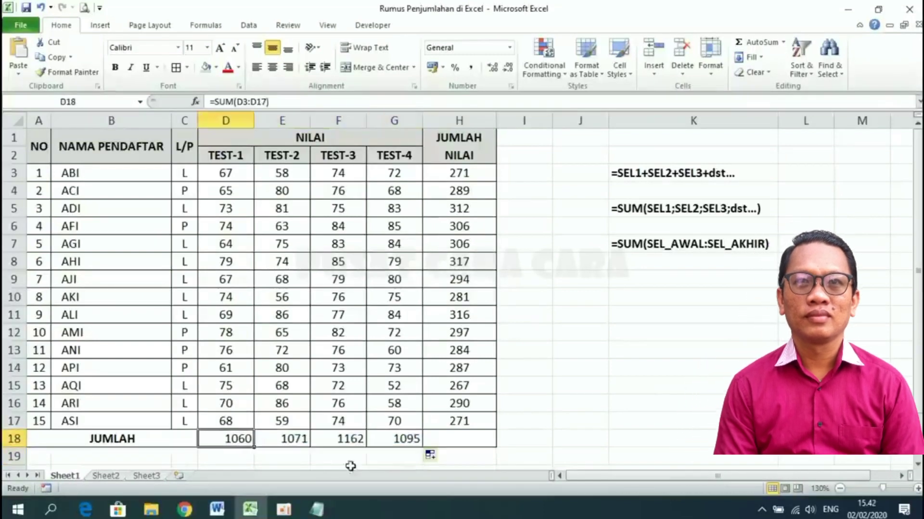
pyautogui.click(225, 120)
pyautogui.click(278, 122)
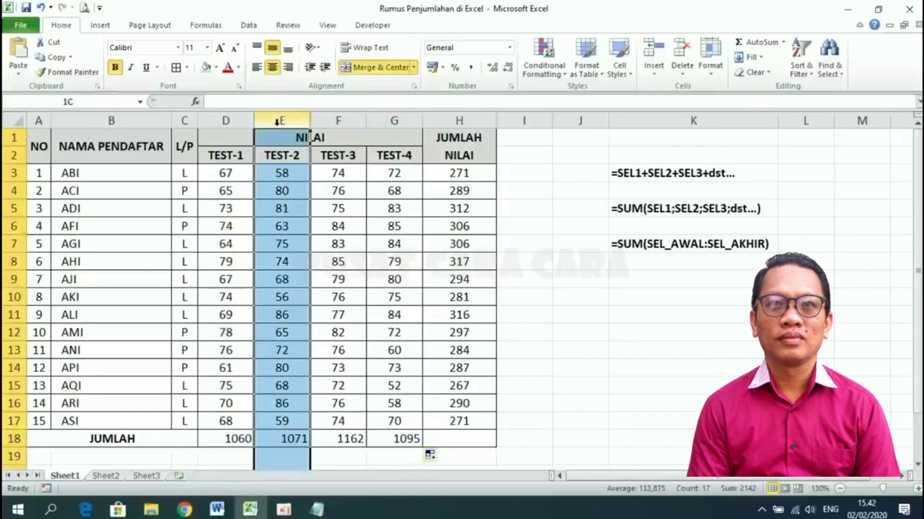
pyautogui.click(454, 172)
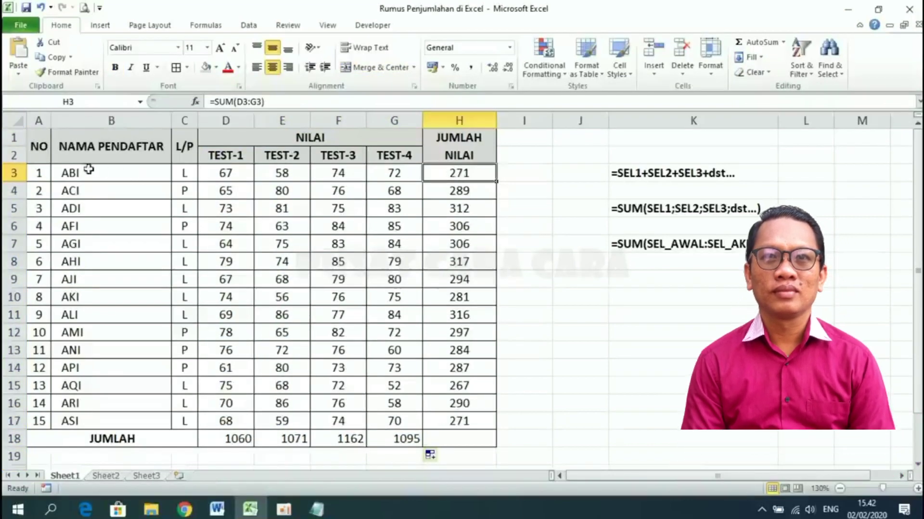
pyautogui.click(38, 172)
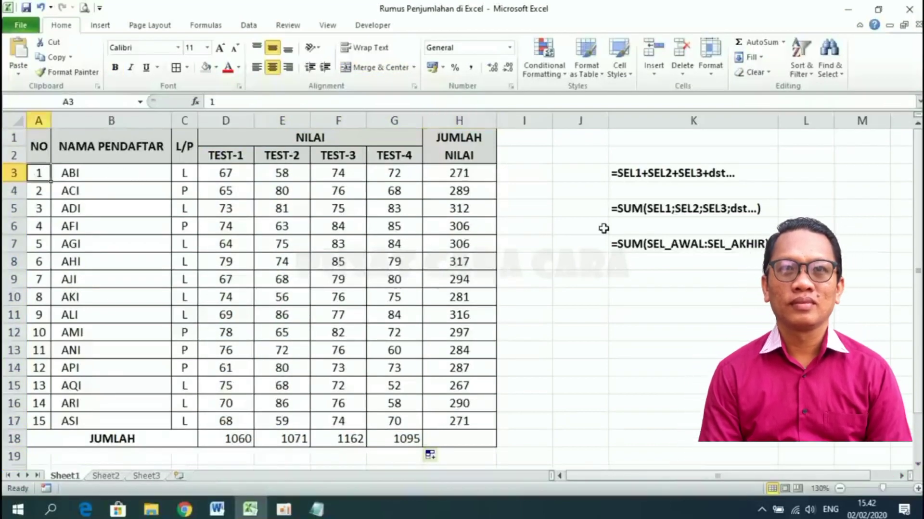